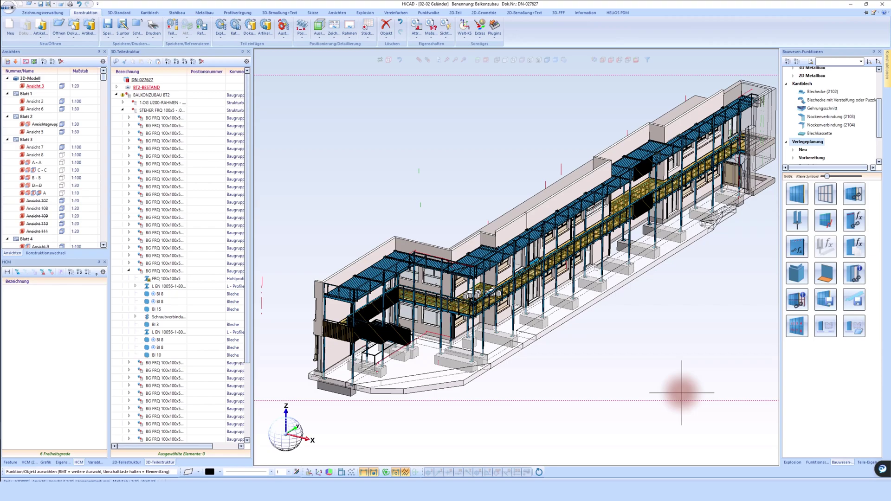
# - Clear the temporary line, then zoom in and orbit the balcony walkway to face the stairs
pyautogui.click(682, 392)
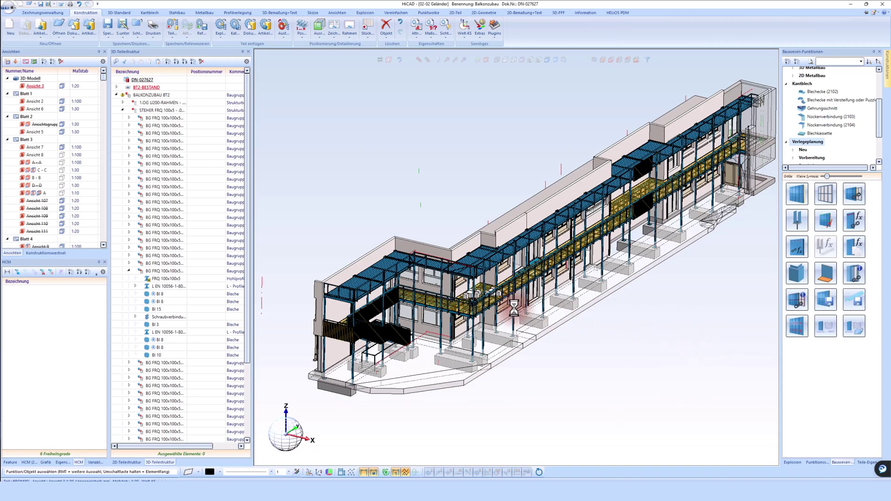
pyautogui.scroll(2, 478, 306)
pyautogui.scroll(3, 478, 306)
pyautogui.moveTo(477, 307); pyautogui.dragTo(484, 328, button='middle')
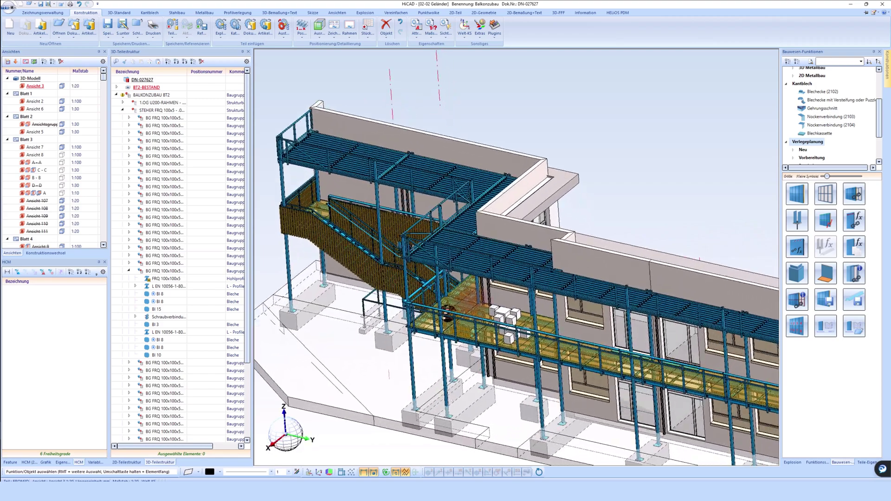
pyautogui.scroll(3, 484, 328)
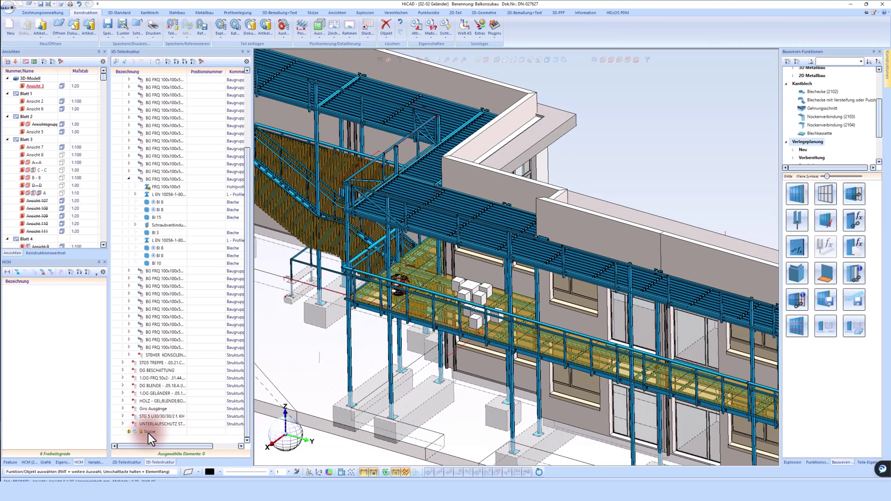
# - Activate the walkway Skizze, inspect its 1200 mm dimensions alone, then show the full model again
pyautogui.doubleClick(149, 433)
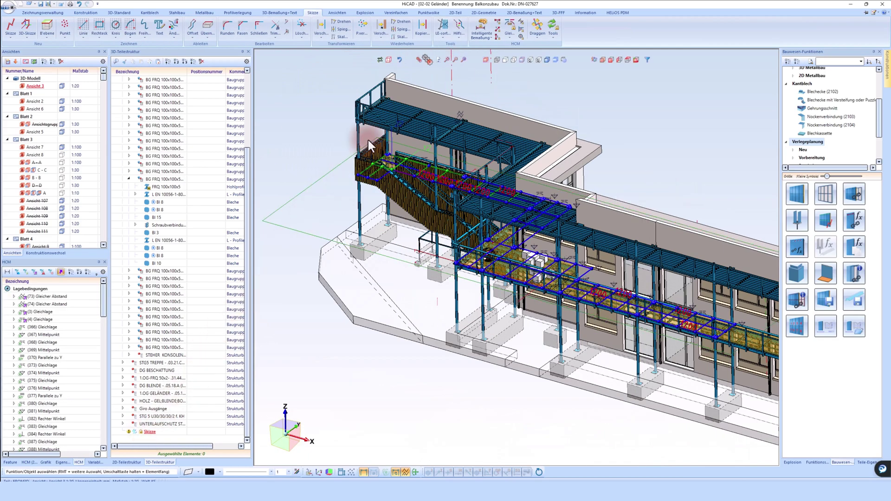
pyautogui.click(427, 61)
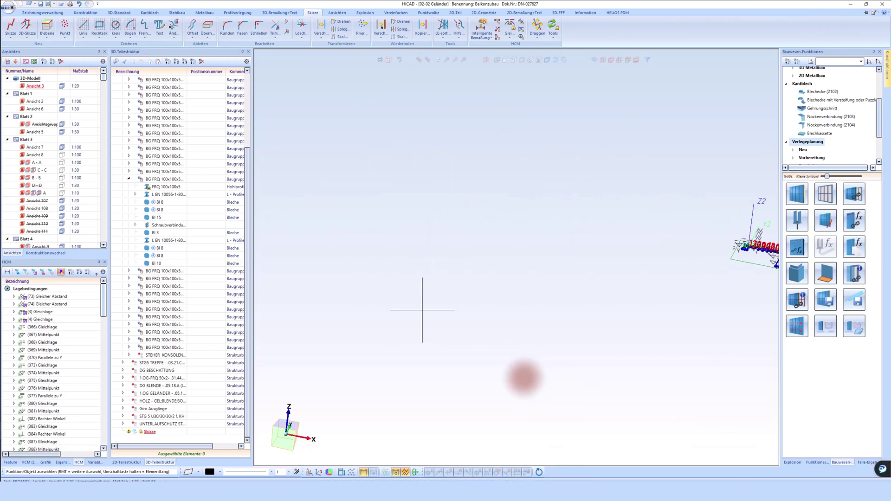
pyautogui.scroll(3, 358, 260)
pyautogui.scroll(2, 348, 234)
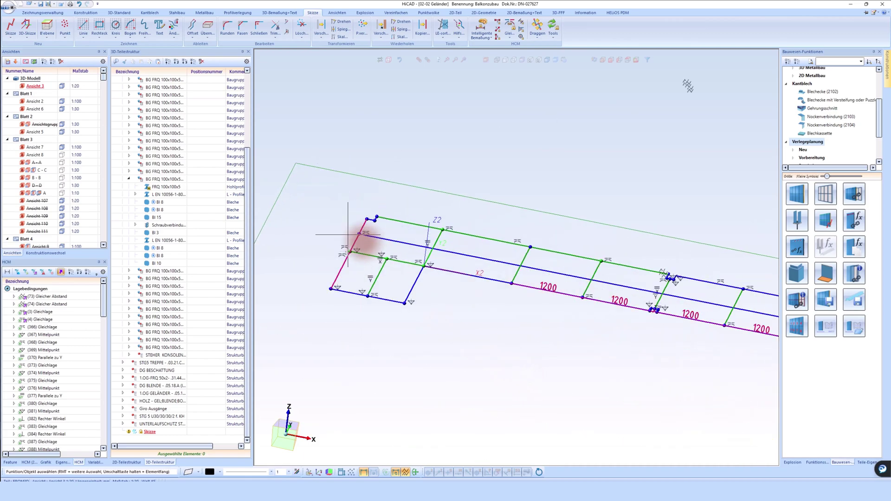
pyautogui.click(363, 239)
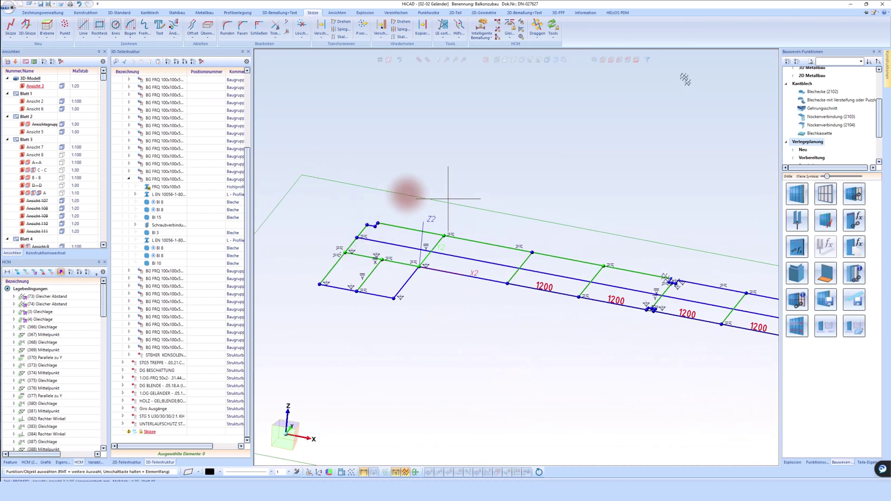
pyautogui.scroll(3, 460, 137)
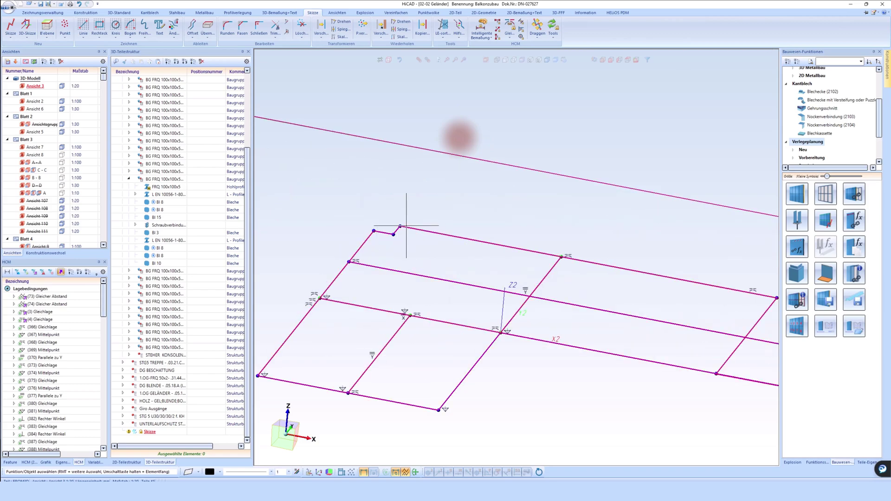
pyautogui.scroll(-3, 487, 253)
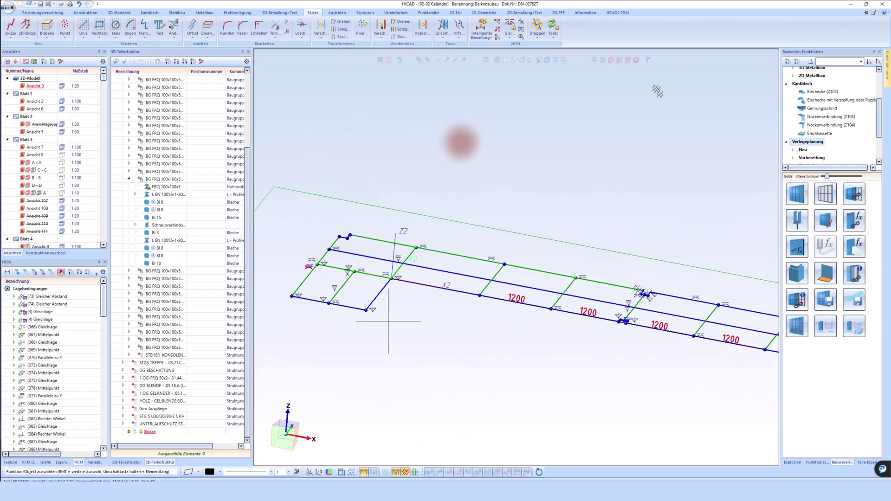
pyautogui.click(506, 313)
pyautogui.scroll(-3, 506, 311)
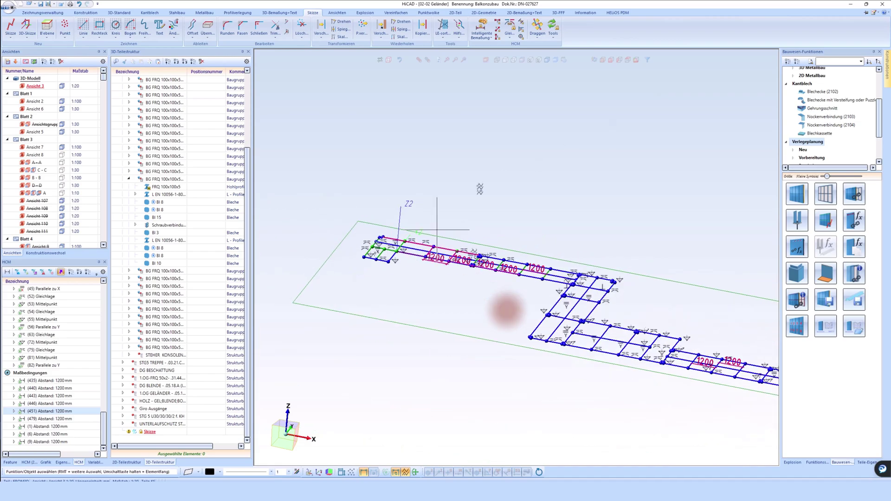
pyautogui.click(417, 60)
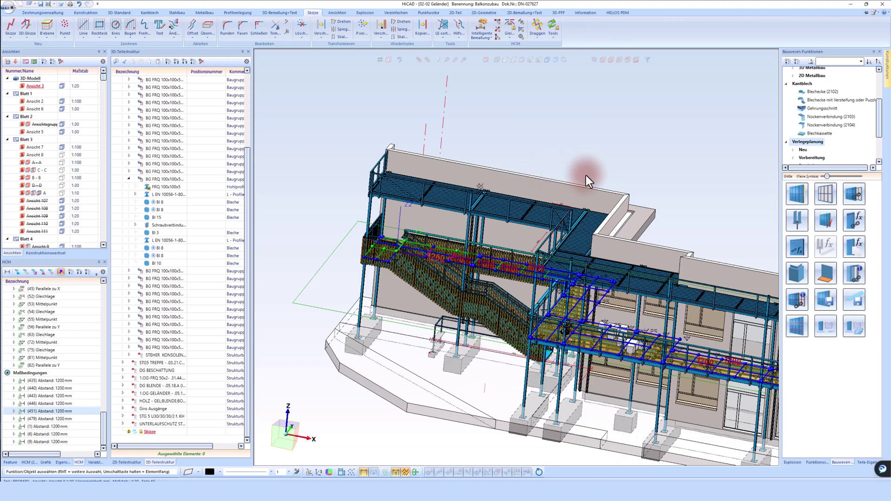
# - Start Elementverlegung and choose the ISD Austria variant 'Gitterrost Freie Form'
pyautogui.click(795, 199)
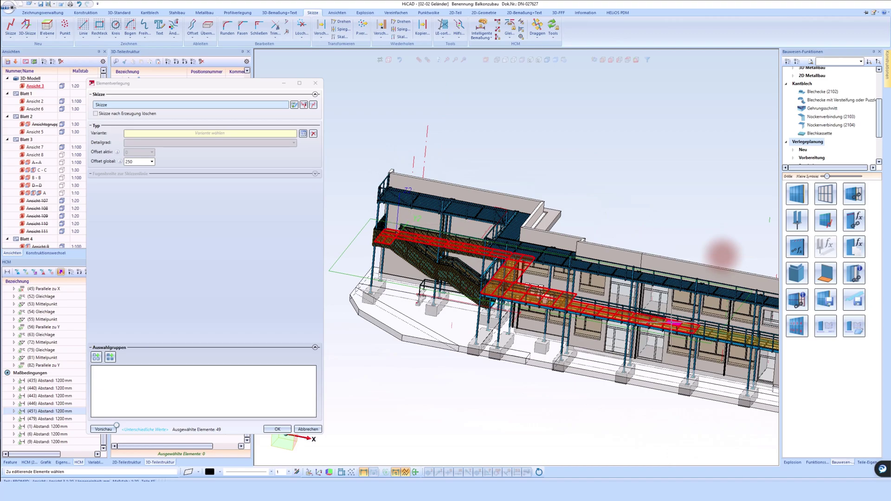
pyautogui.scroll(2, 722, 253)
pyautogui.scroll(2, 534, 292)
pyautogui.scroll(2, 557, 297)
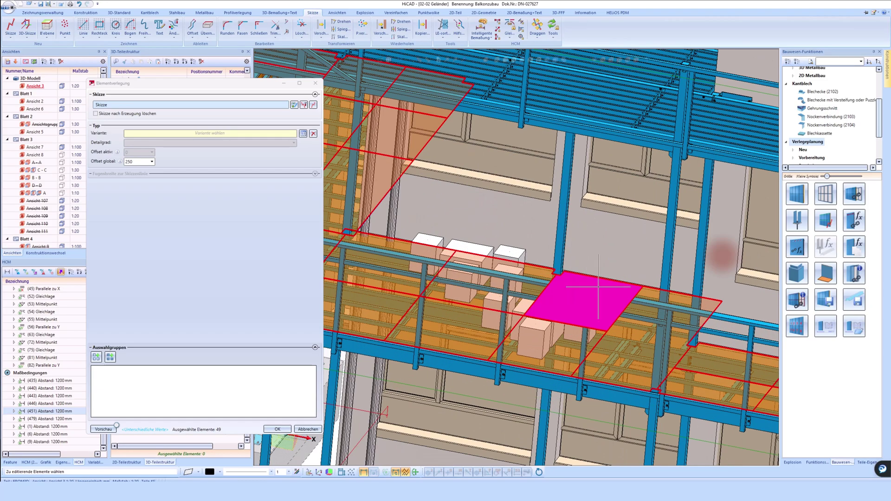
pyautogui.scroll(2, 640, 294)
pyautogui.scroll(-3, 627, 318)
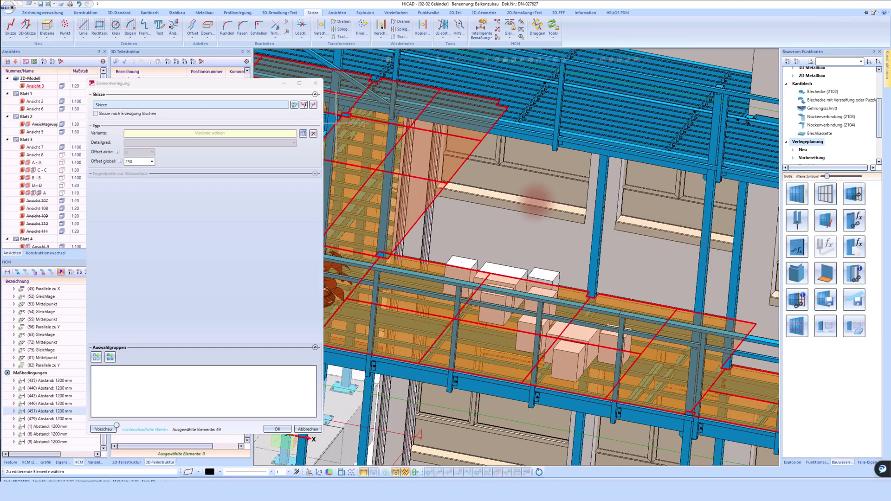
pyautogui.click(304, 134)
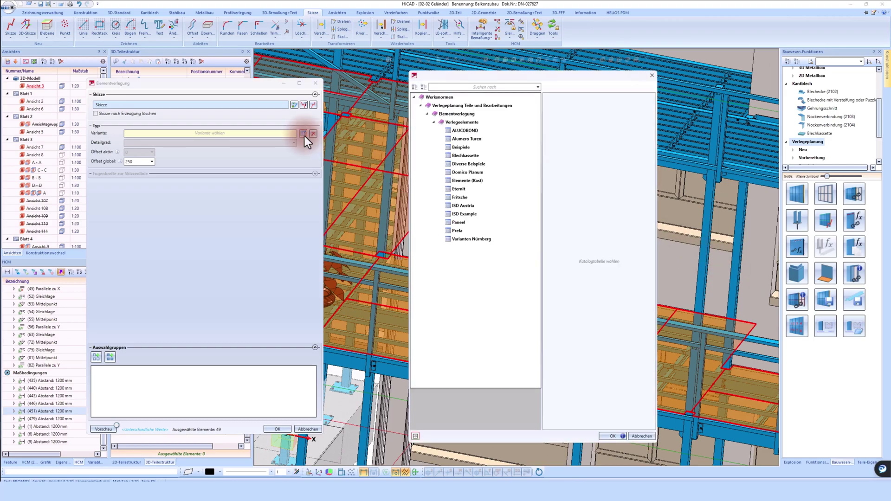
pyautogui.click(464, 206)
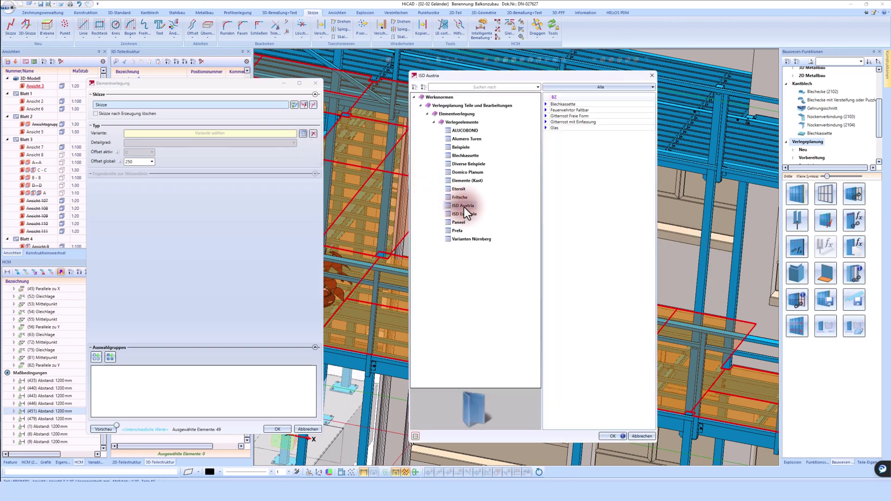
pyautogui.click(570, 122)
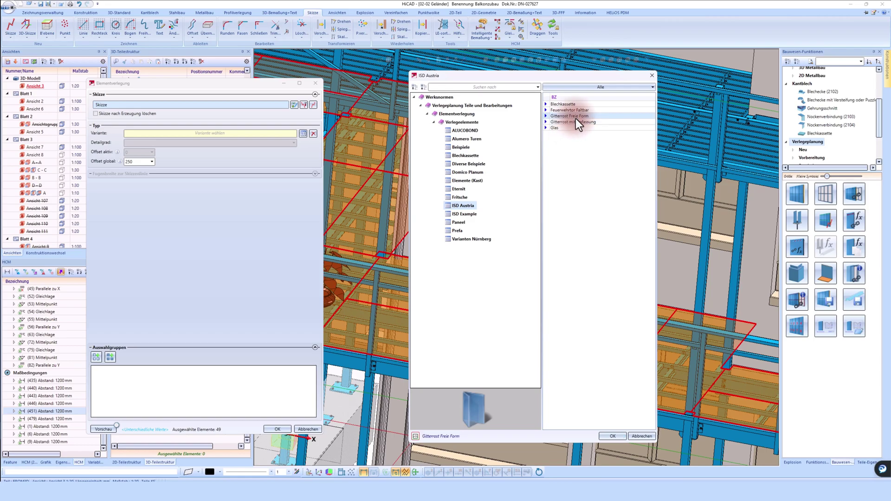
pyautogui.doubleClick(573, 118)
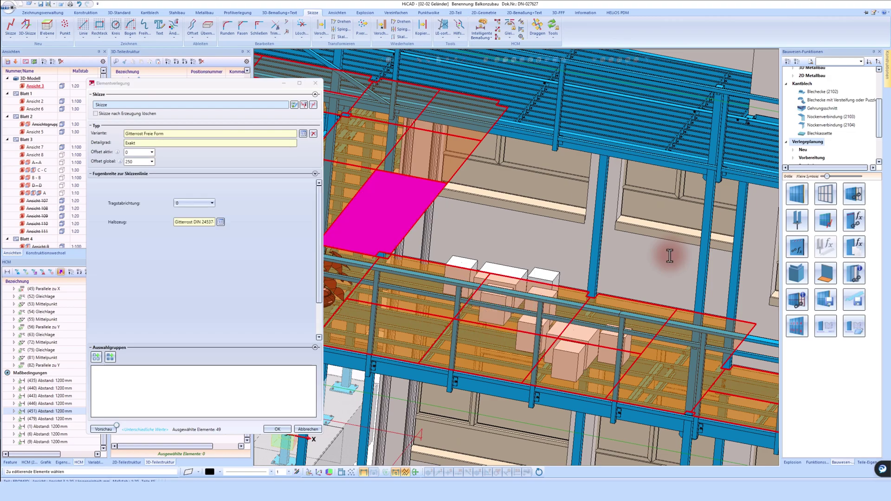
# - Pick a single grating panel and set its Tragstabrichtung to 90
pyautogui.scroll(-1, 670, 255)
pyautogui.scroll(-1, 664, 258)
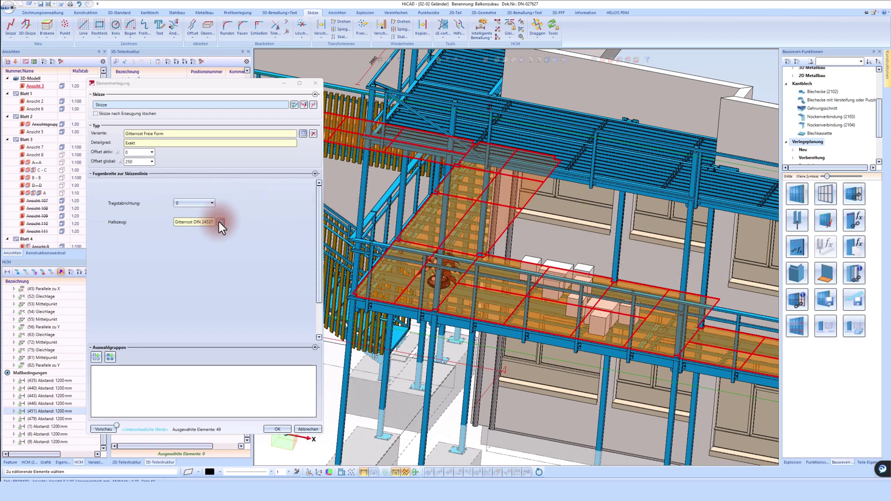
pyautogui.click(195, 203)
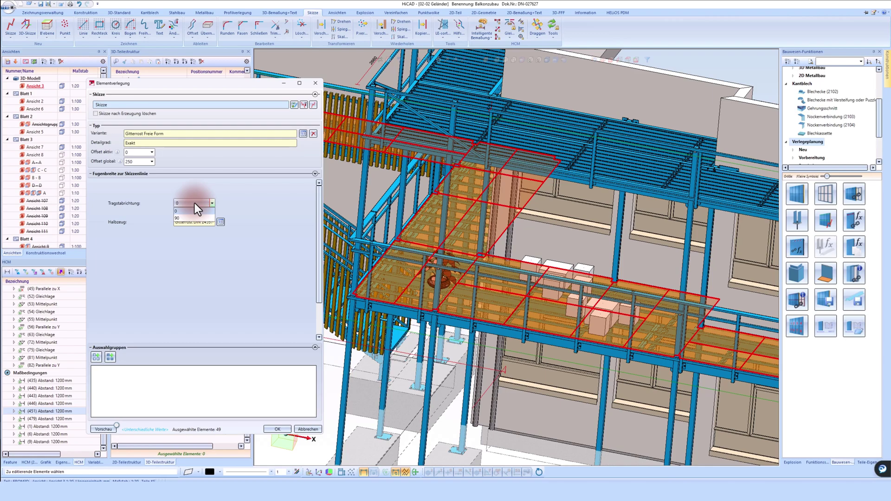
pyautogui.click(198, 191)
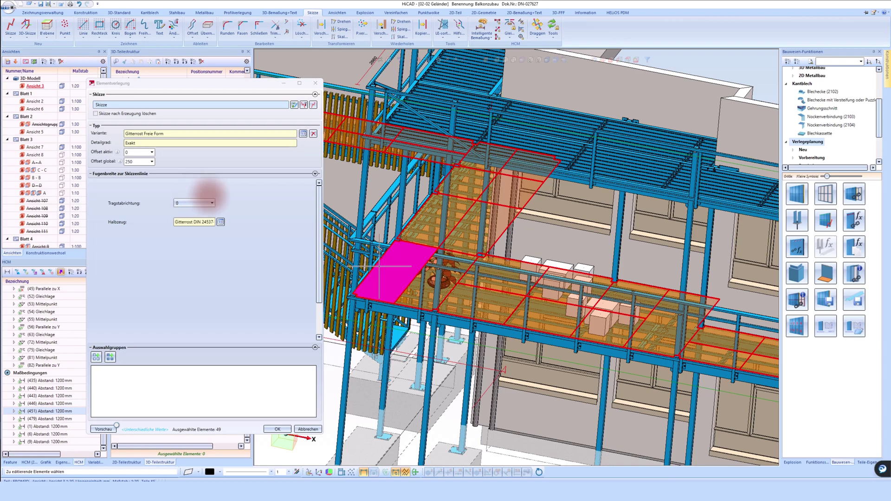
pyautogui.click(392, 284)
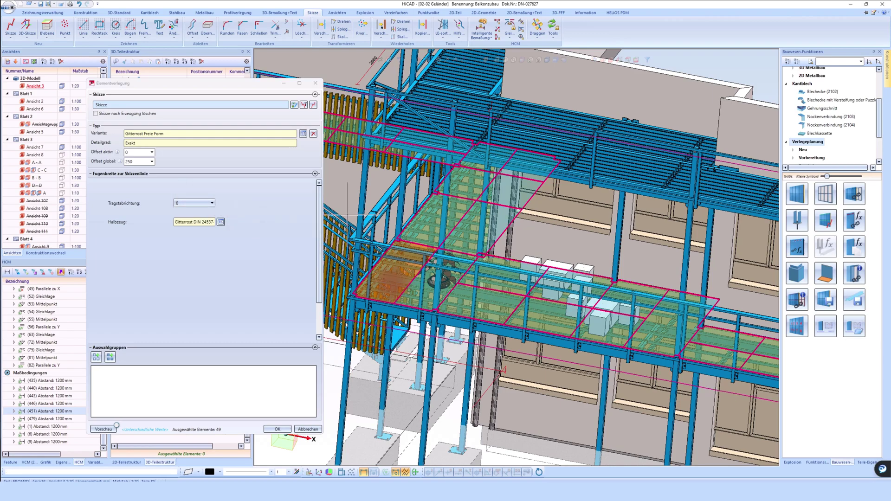
pyautogui.click(191, 204)
pyautogui.click(188, 217)
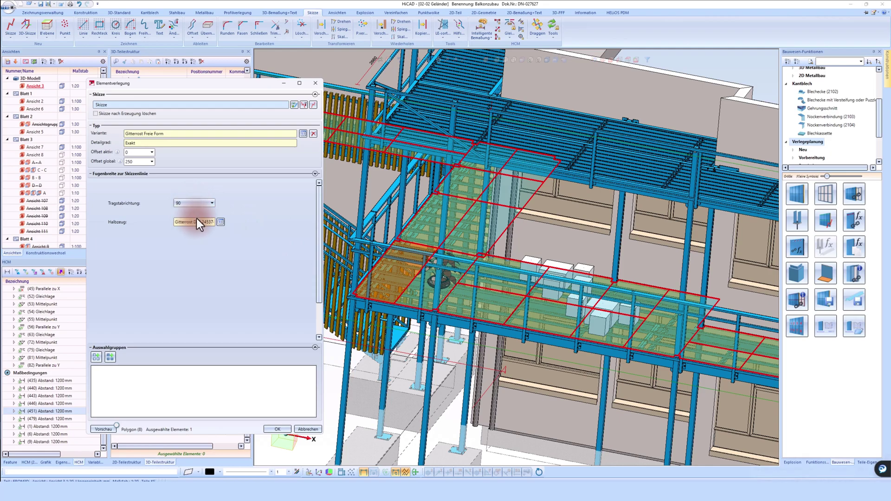
# - Choose a new DIN 24537 grating size and window-select the whole walkway floor
pyautogui.click(221, 222)
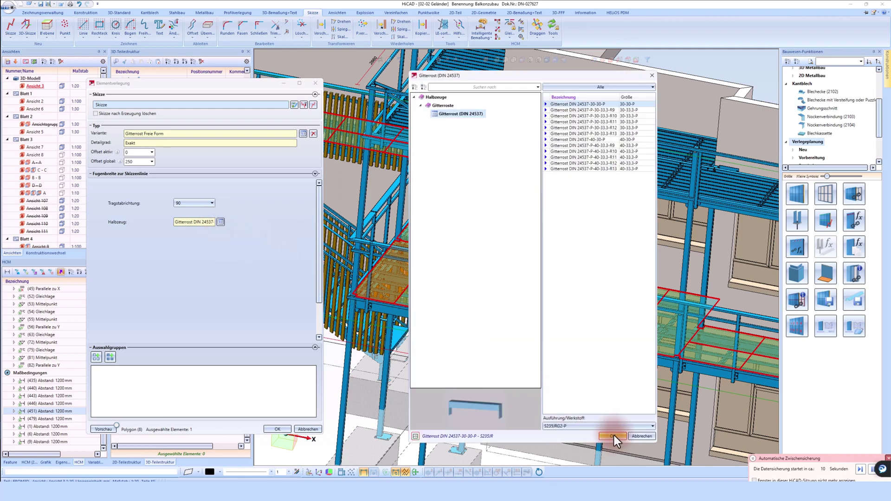
pyautogui.click(643, 436)
pyautogui.scroll(-5, 573, 318)
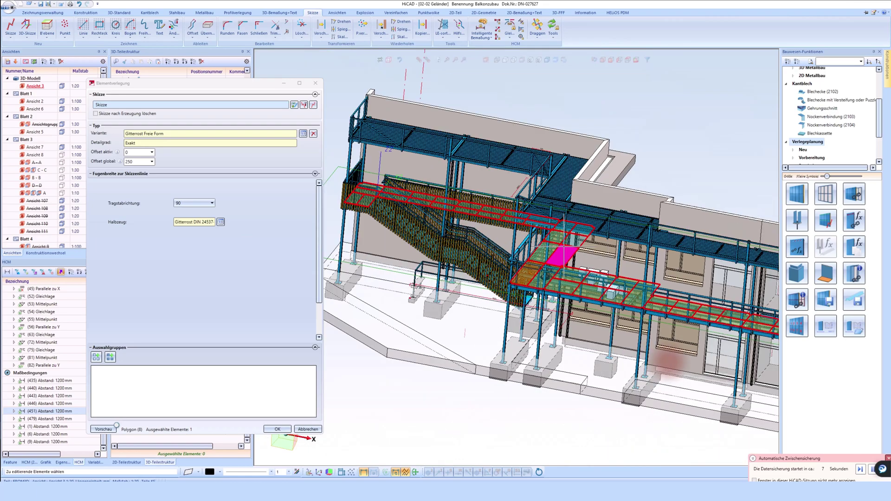
pyautogui.moveTo(743, 160)
pyautogui.mouseDown()
pyautogui.moveTo(533, 278)
pyautogui.moveTo(414, 309)
pyautogui.mouseUp()
# - Confirm the 49 walkway elements and change Offset global from 250 to 40
pyautogui.click(138, 161)
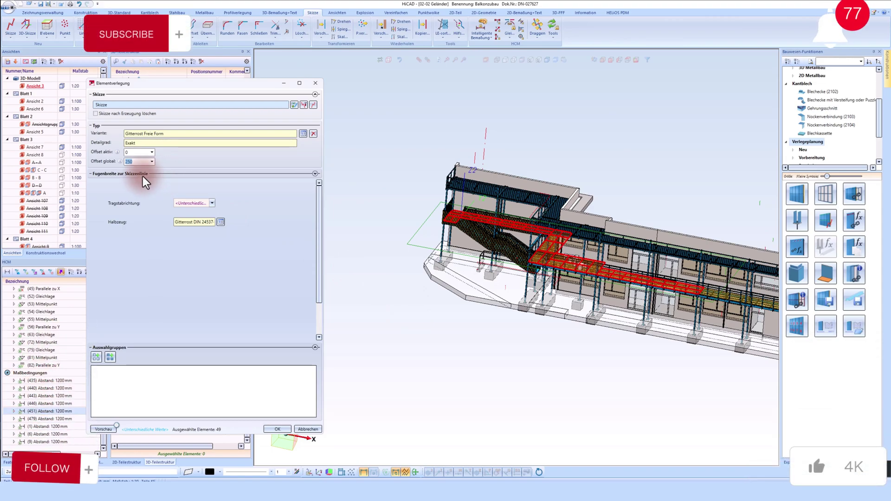
pyautogui.write('0')
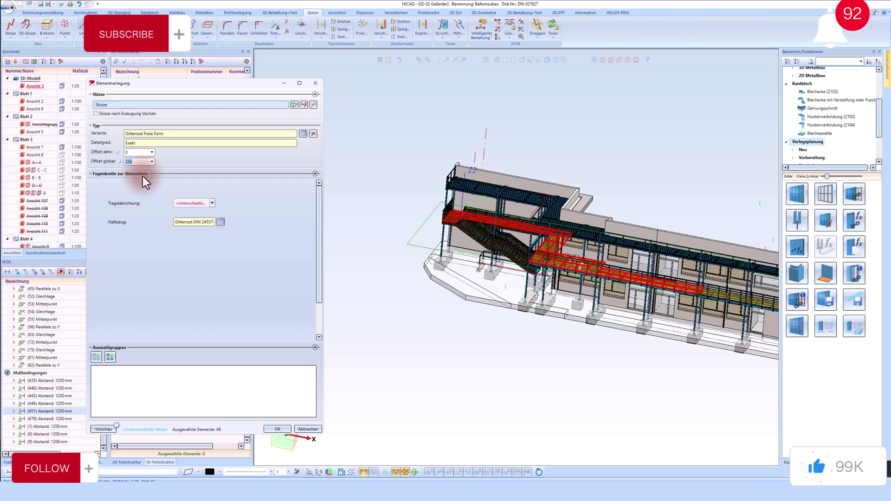
pyautogui.scroll(3, 525, 246)
pyautogui.scroll(3, 524, 246)
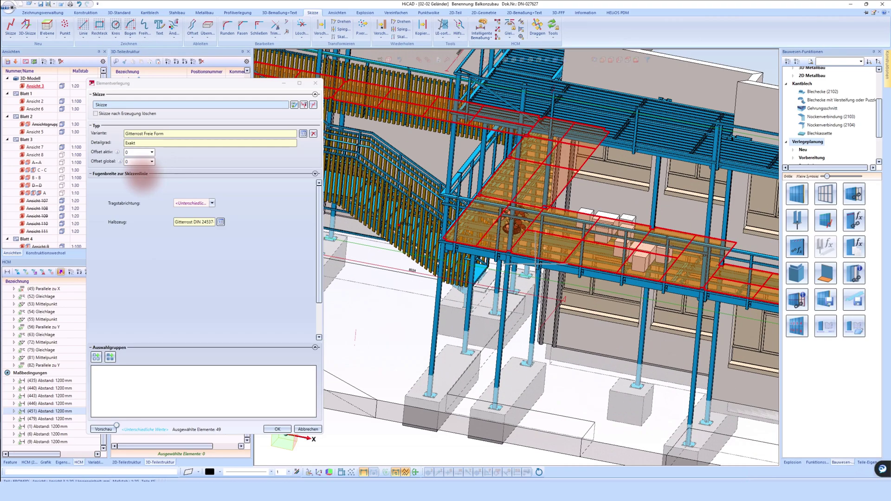
pyautogui.scroll(3, 524, 246)
pyautogui.scroll(2, 525, 246)
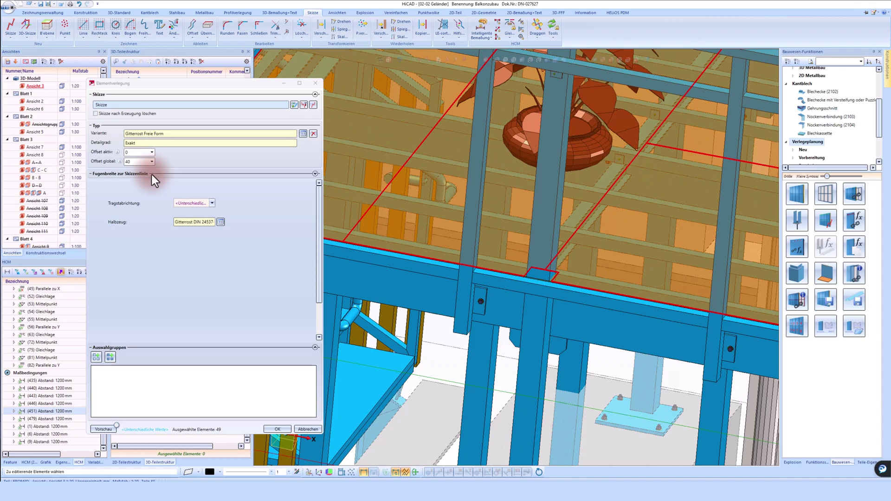
pyautogui.scroll(-3, 152, 174)
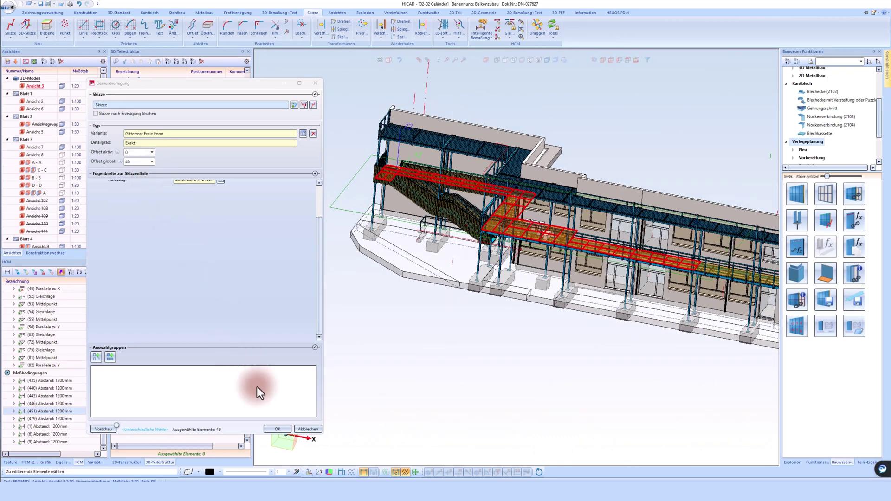
# - Apply the grating layout at offset 40 and zoom around to inspect the green panels
pyautogui.click(279, 430)
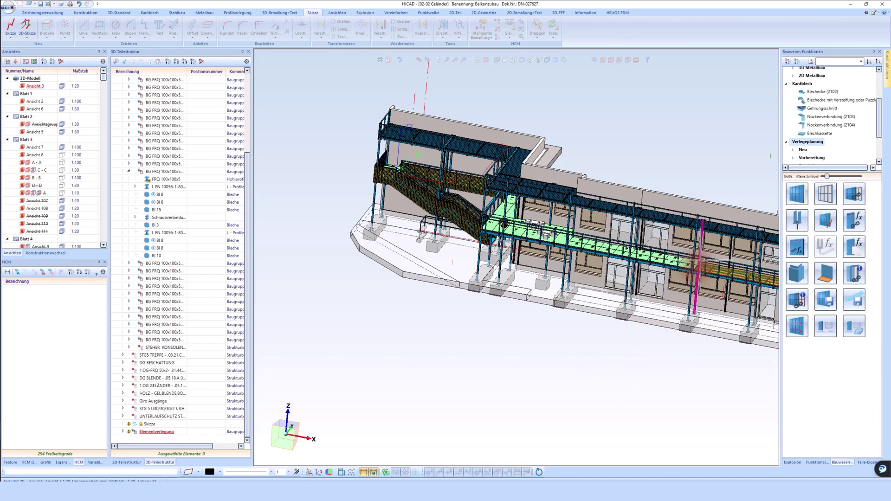
pyautogui.scroll(1, 697, 267)
pyautogui.scroll(2, 694, 266)
pyautogui.scroll(2, 691, 266)
pyautogui.scroll(2, 687, 265)
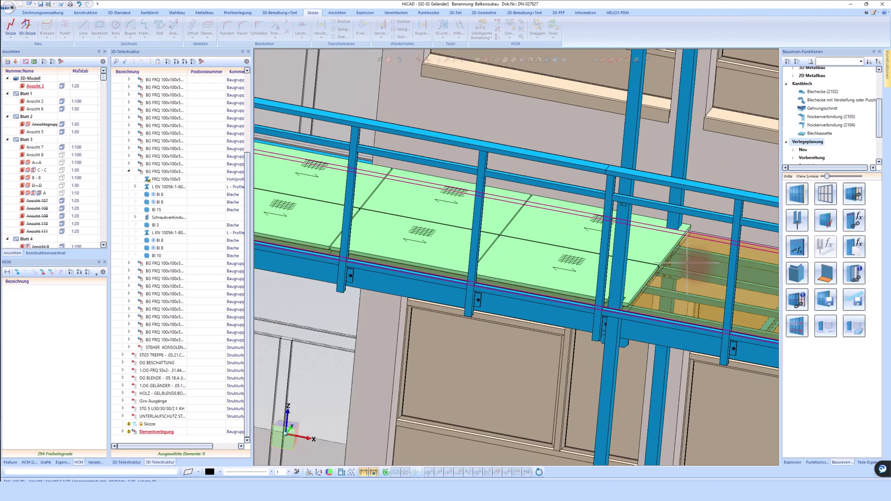
pyautogui.scroll(2, 687, 265)
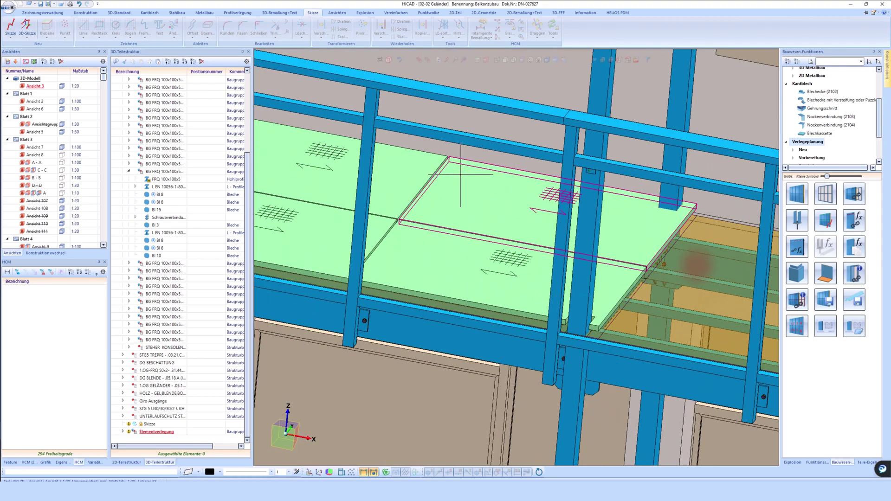
pyautogui.scroll(-2, 460, 175)
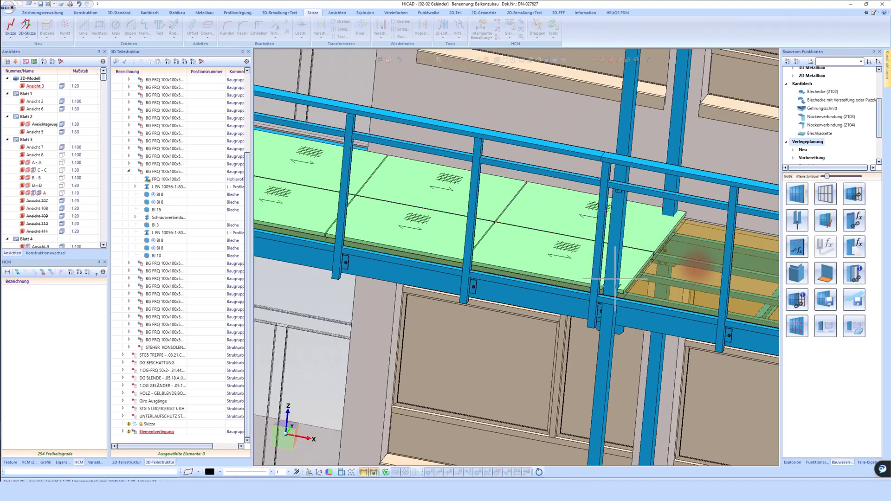
pyautogui.scroll(2, 616, 279)
pyautogui.scroll(1, 603, 277)
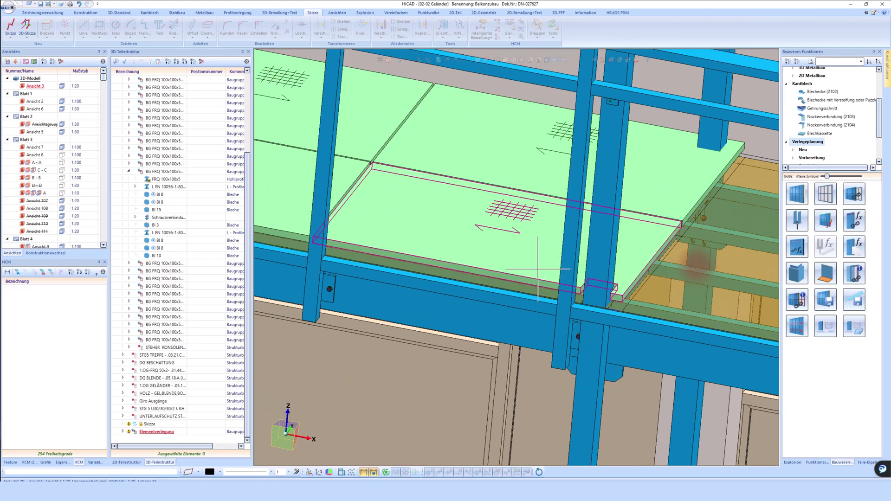
pyautogui.scroll(-2, 537, 269)
pyautogui.scroll(-1, 465, 255)
pyautogui.scroll(1, 409, 244)
pyautogui.scroll(1, 403, 241)
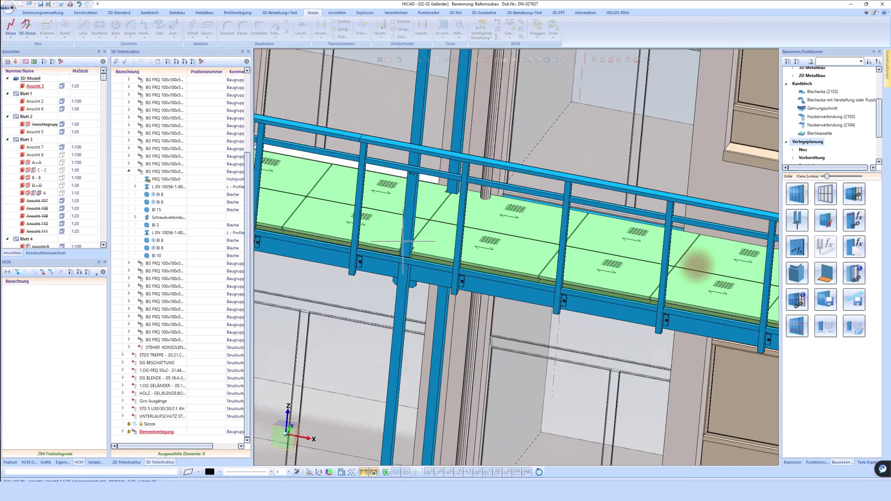
pyautogui.scroll(2, 403, 241)
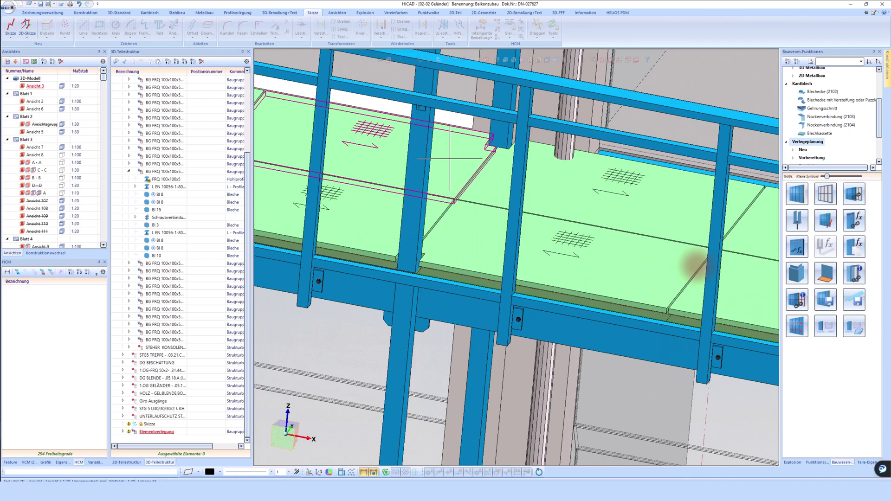
pyautogui.scroll(-1, 432, 161)
pyautogui.scroll(-1, 394, 164)
pyautogui.scroll(1, 362, 170)
pyautogui.scroll(1, 334, 172)
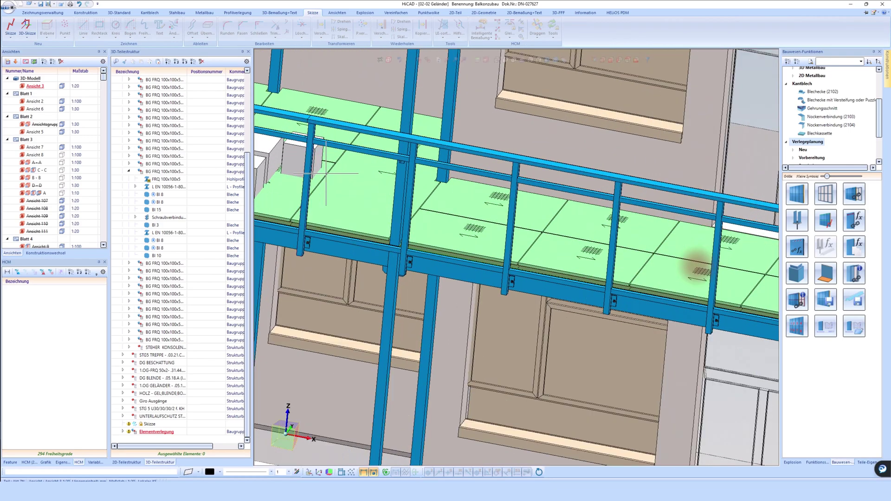
pyautogui.scroll(-2, 598, 255)
pyautogui.scroll(1, 695, 266)
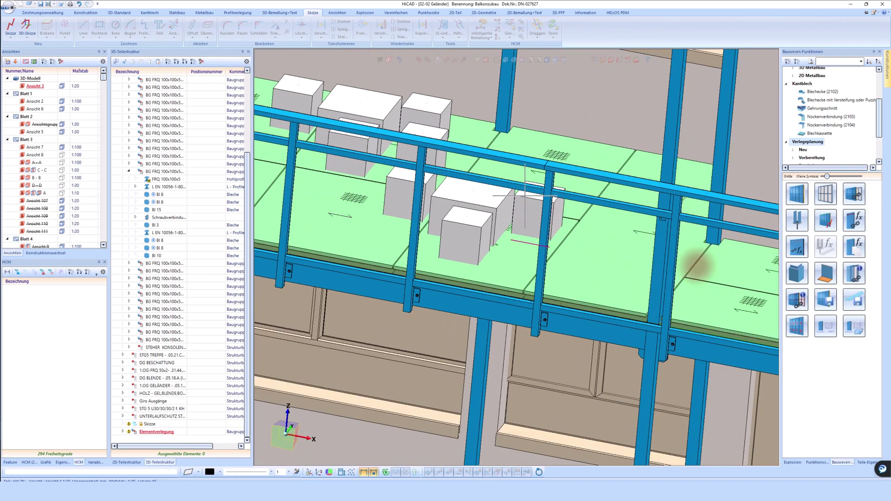
pyautogui.scroll(-1, 695, 266)
pyautogui.scroll(-1, 695, 266)
pyautogui.scroll(2, 696, 265)
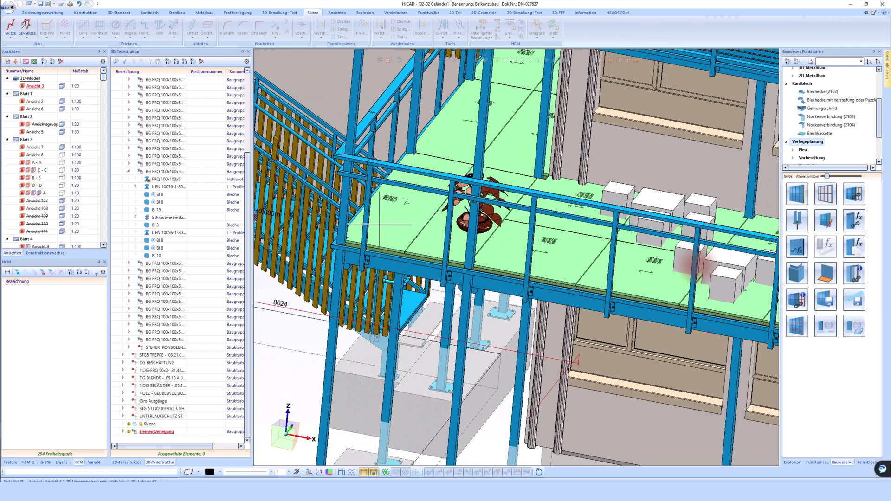
pyautogui.scroll(-1, 695, 266)
pyautogui.scroll(-1, 635, 256)
pyautogui.scroll(1, 636, 256)
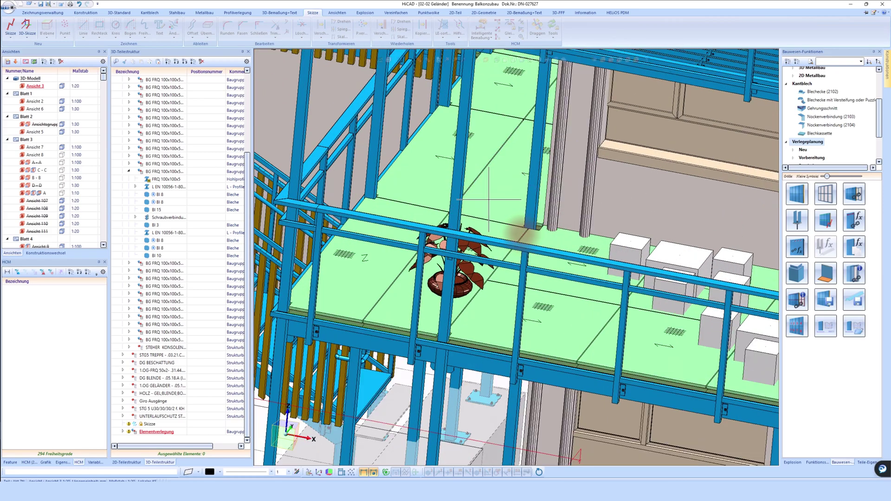
pyautogui.scroll(2, 522, 235)
pyautogui.scroll(1, 522, 235)
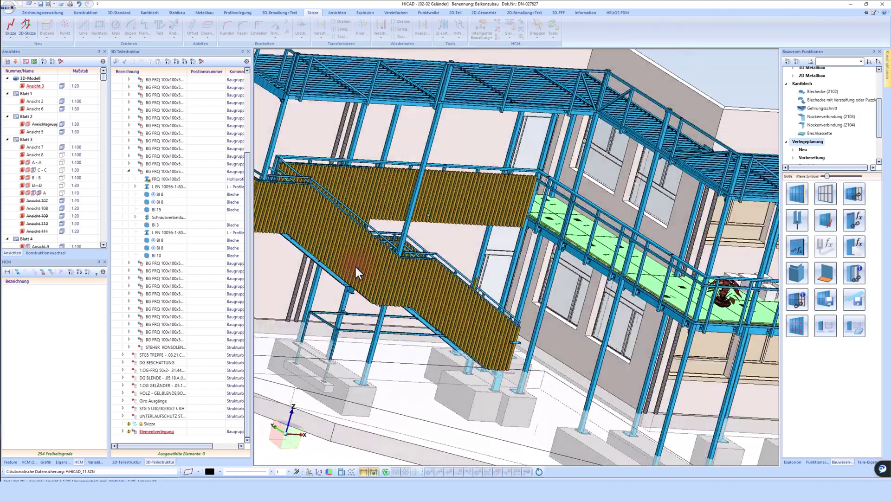
pyautogui.scroll(3, 355, 266)
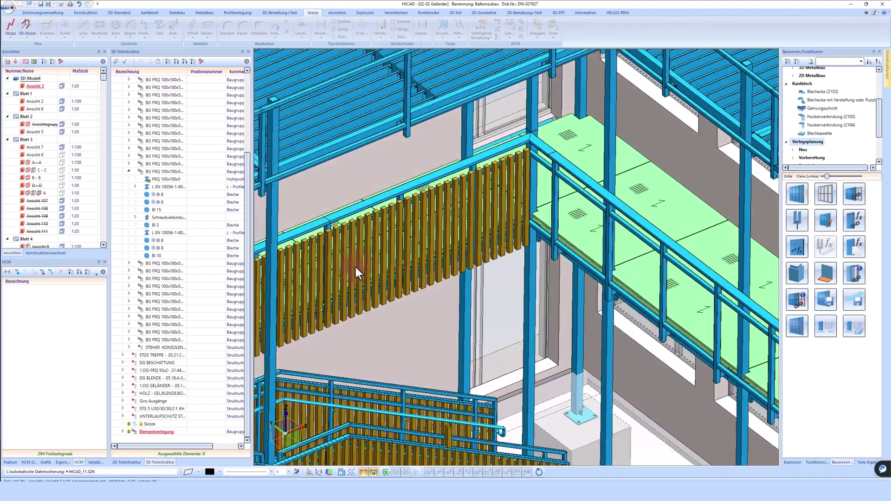
pyautogui.scroll(2, 545, 218)
pyautogui.scroll(-1, 544, 218)
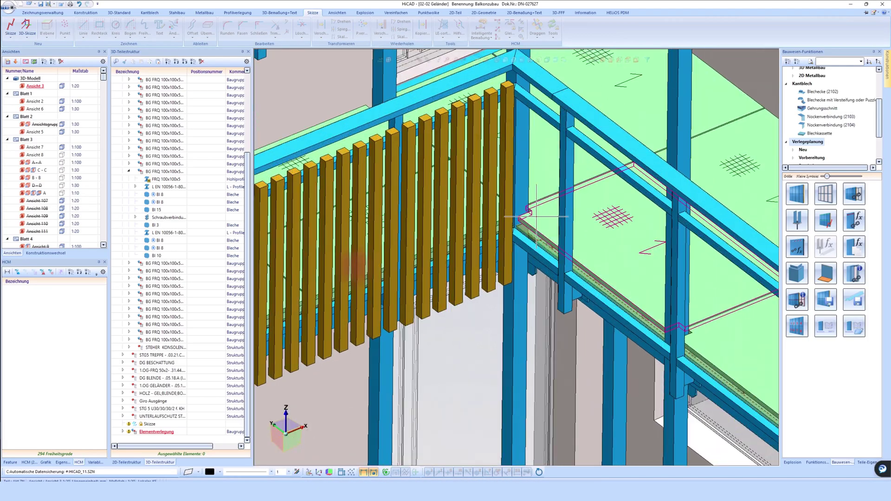
pyautogui.scroll(-1, 548, 223)
pyautogui.scroll(-2, 557, 232)
pyautogui.scroll(-2, 564, 242)
pyautogui.scroll(1, 565, 240)
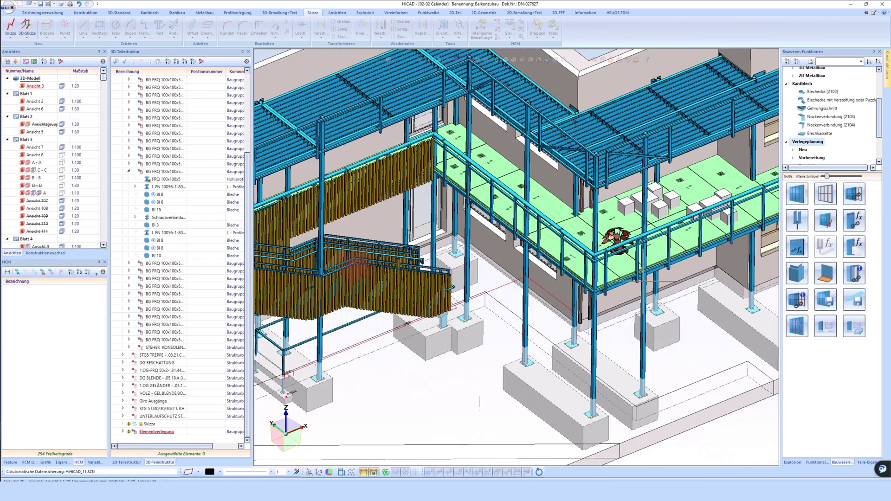
pyautogui.scroll(2, 558, 251)
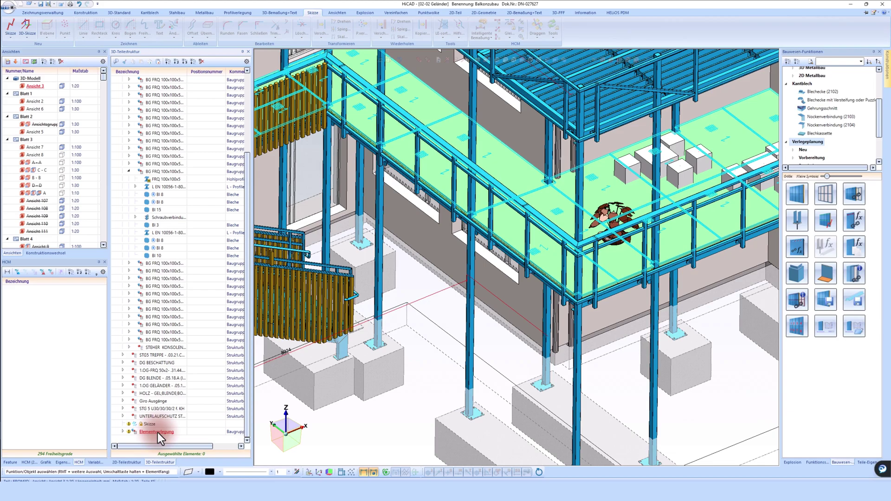
# - Open the Elementverlegung feature from the Feature log and choose Skizze bearbeiten
pyautogui.click(10, 463)
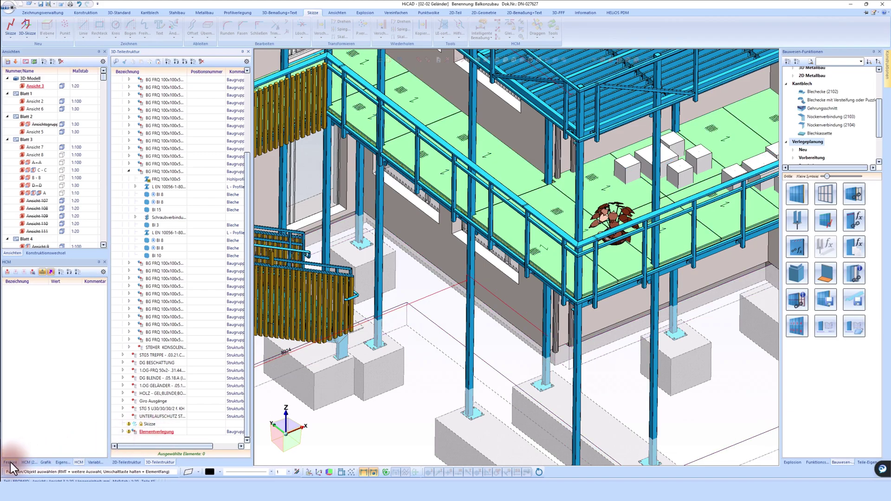
pyautogui.click(38, 291)
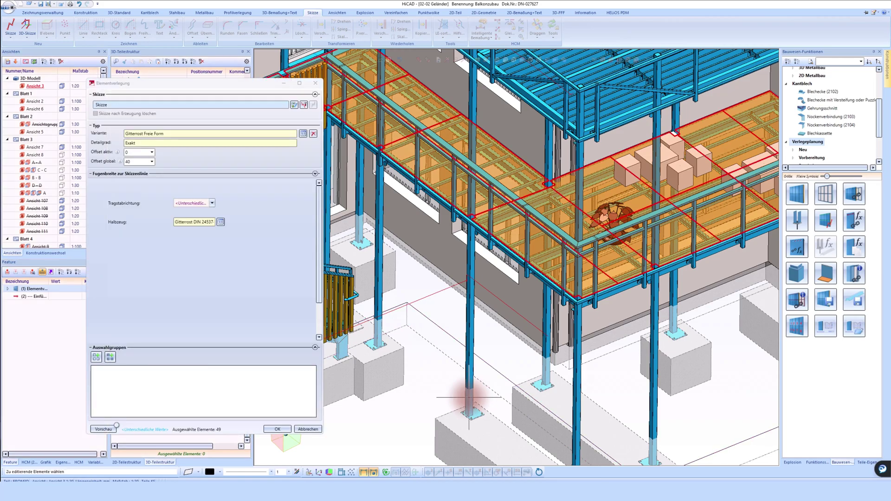
pyautogui.click(304, 105)
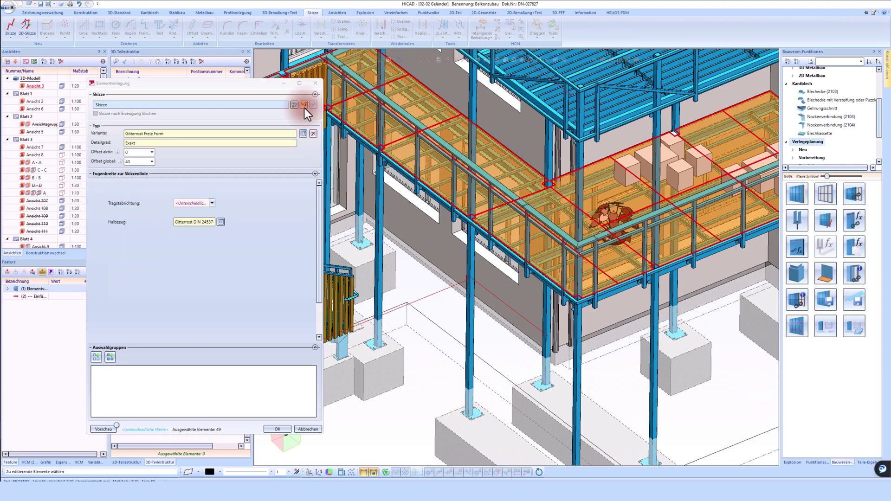
pyautogui.click(304, 108)
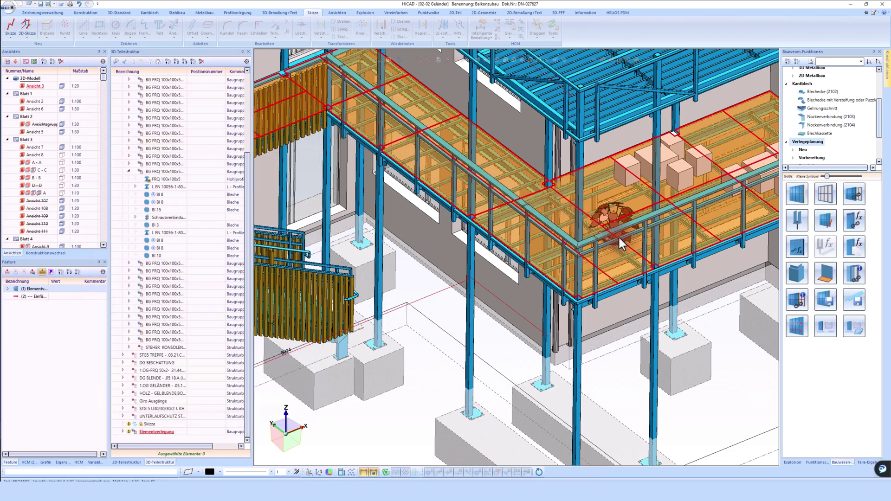
# - Modify the walkway sketch by picking one of its edges, then accept it with Skizze übernehmen
pyautogui.click(618, 235)
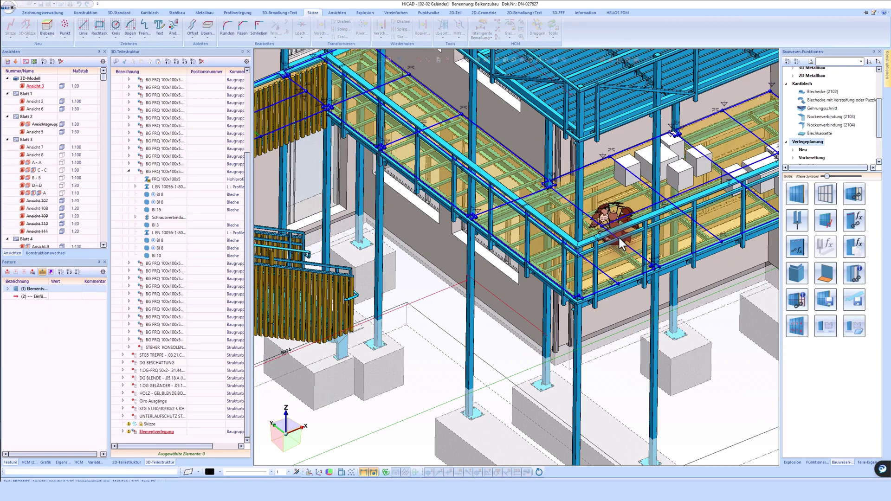
pyautogui.click(286, 32)
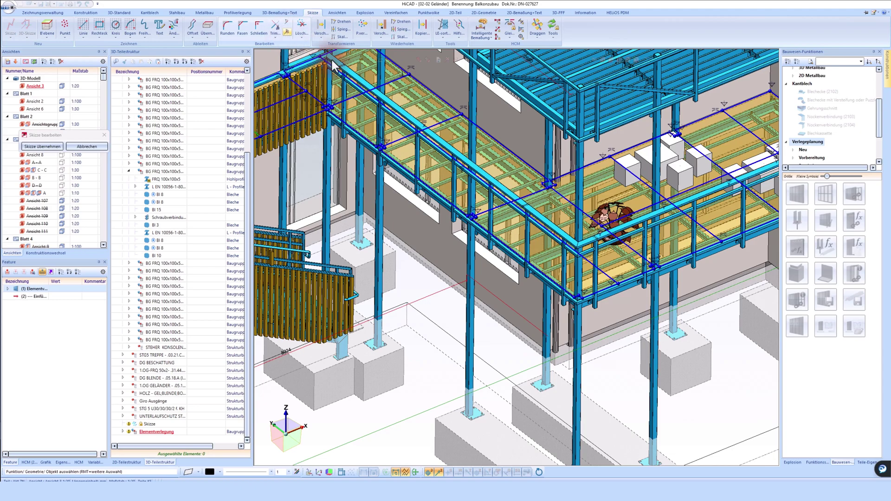
pyautogui.click(608, 220)
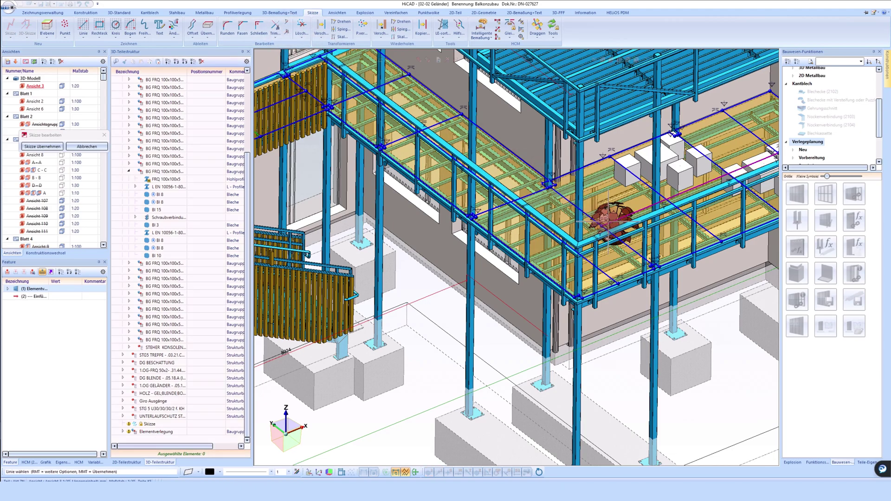
pyautogui.click(549, 275)
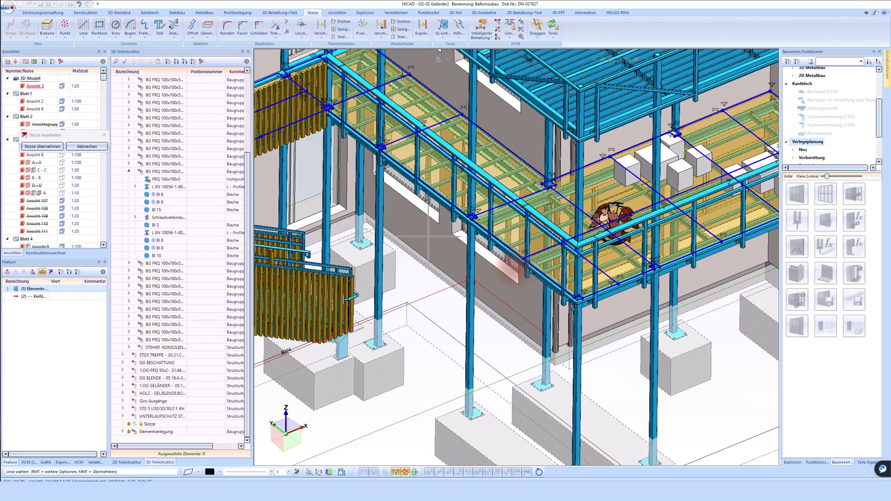
pyautogui.click(56, 146)
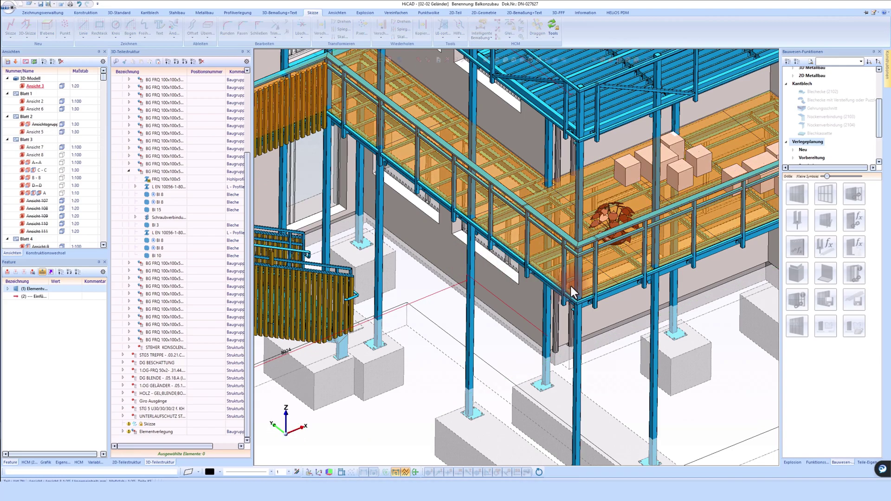
# - Start Elementverlegung with the Gitterrost Freie Form variant and Tragstabrichtung 90
pyautogui.click(570, 284)
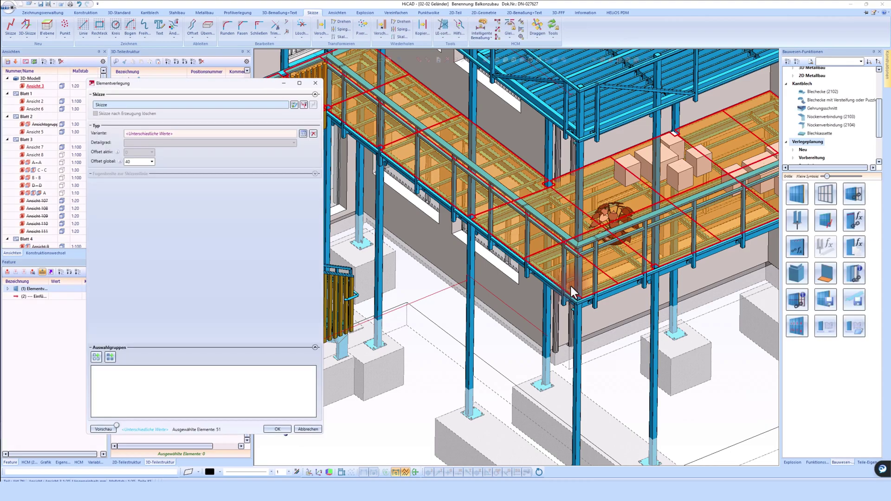
pyautogui.click(303, 133)
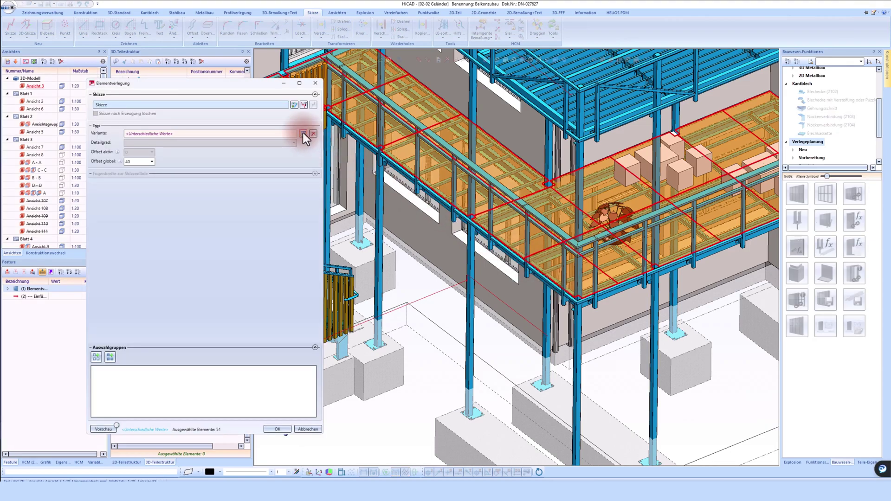
pyautogui.doubleClick(575, 117)
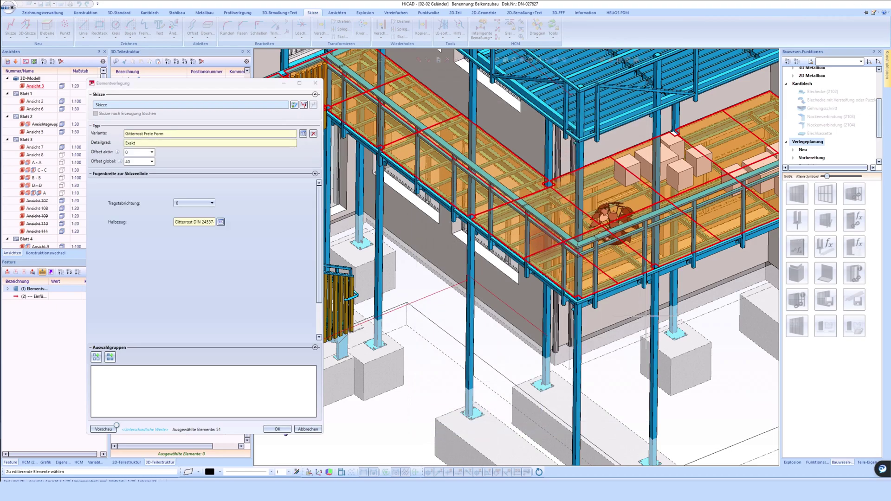
pyautogui.scroll(2, 609, 254)
pyautogui.write('0')
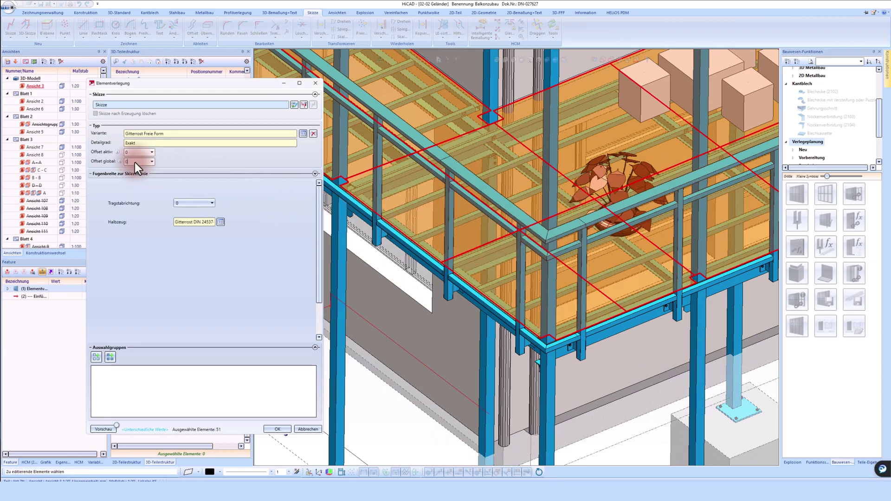
pyautogui.click(204, 205)
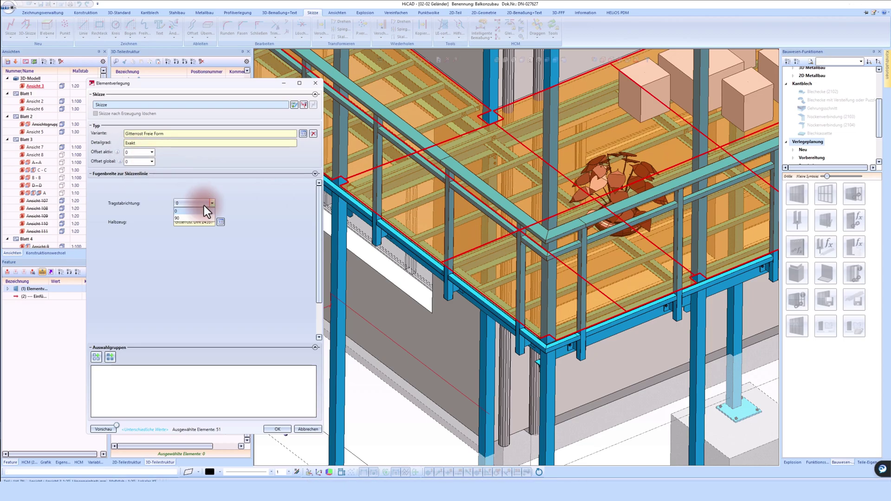
pyautogui.click(182, 218)
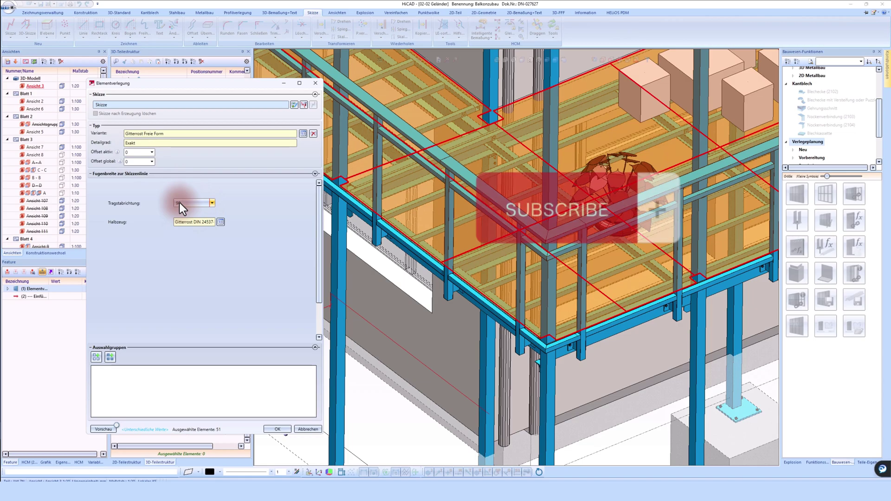
# - Choose grating DIN 24537-40-30-P in S235JRG2-P and expand Fugenbreite zur Skizzenlinie
pyautogui.click(220, 222)
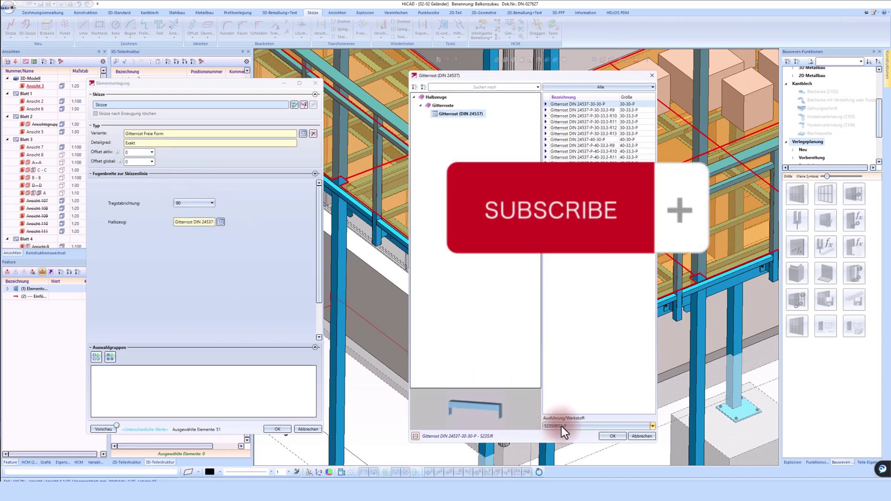
pyautogui.click(562, 426)
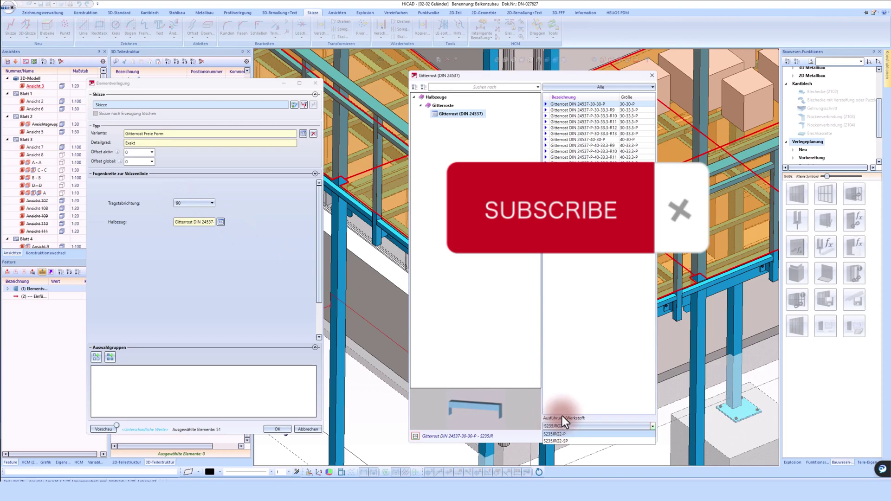
pyautogui.click(569, 152)
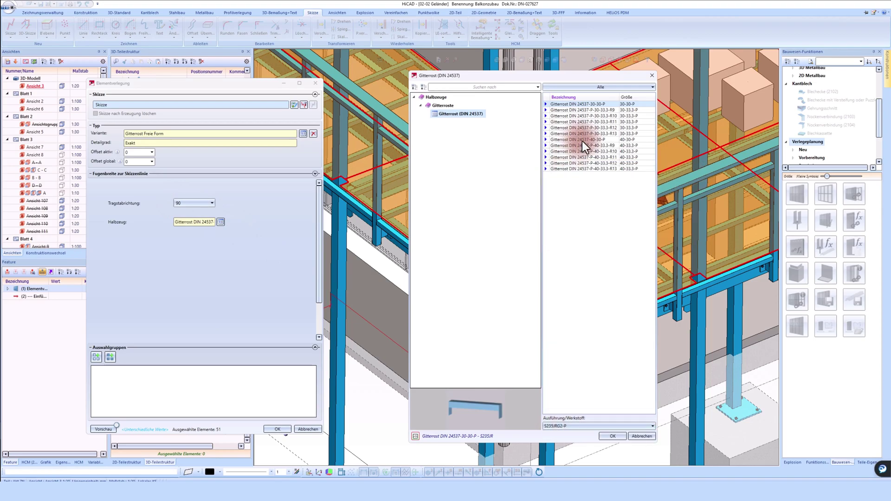
pyautogui.click(583, 141)
pyautogui.click(612, 437)
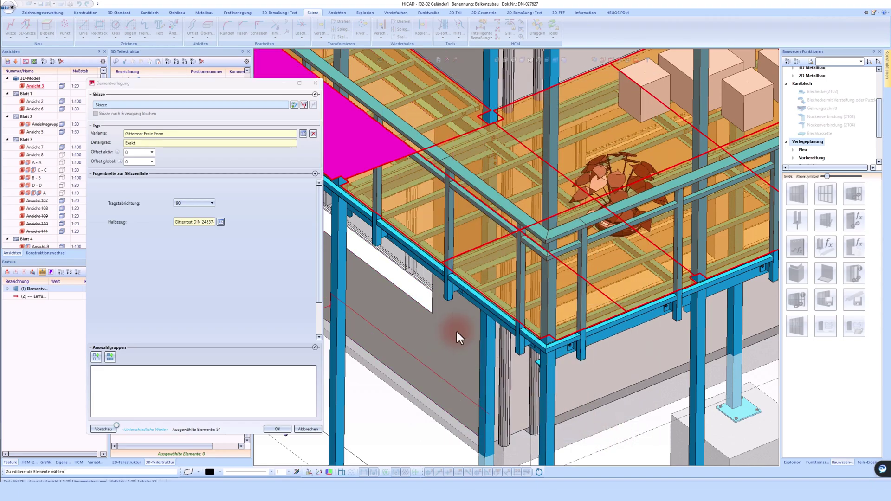
pyautogui.click(315, 174)
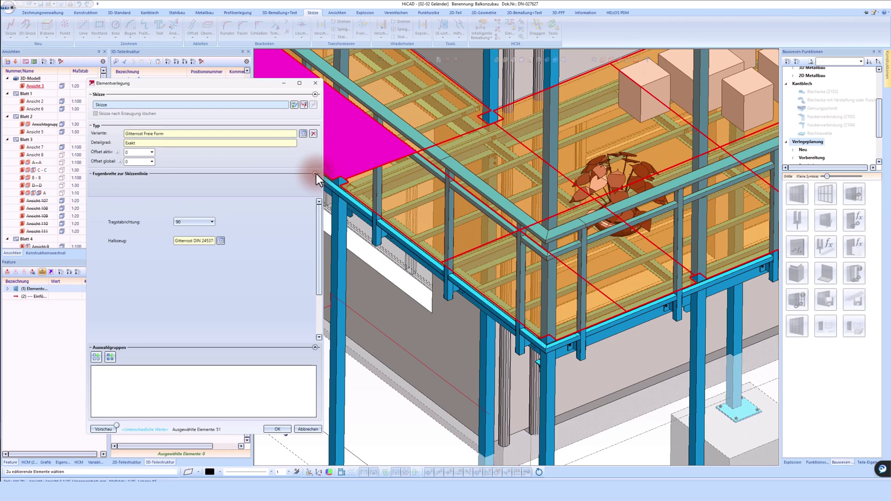
# - Lay the free-form 40-30-P grating panels across the whole balcony walkway floor
pyautogui.click(279, 427)
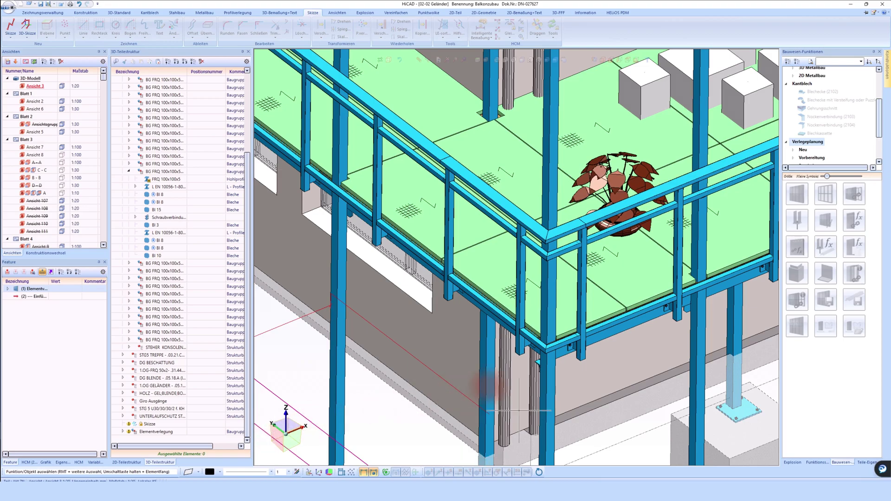
pyautogui.click(529, 371)
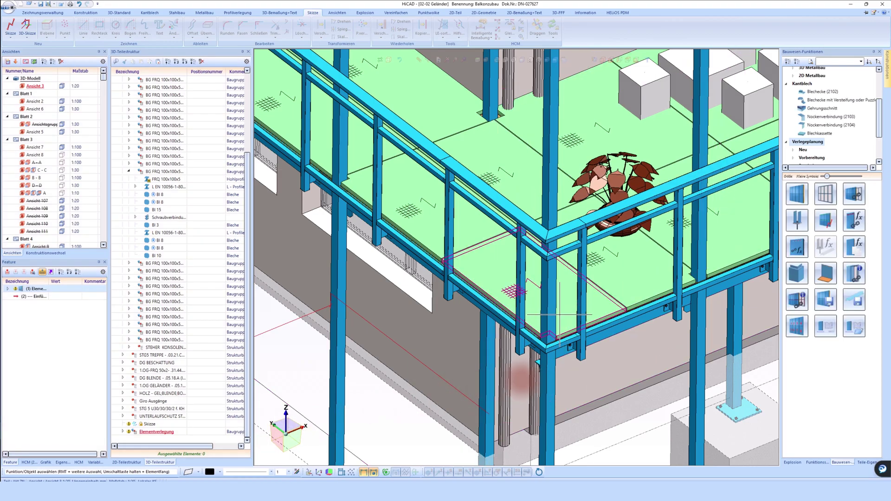
pyautogui.scroll(-2, 529, 372)
pyautogui.scroll(-2, 523, 377)
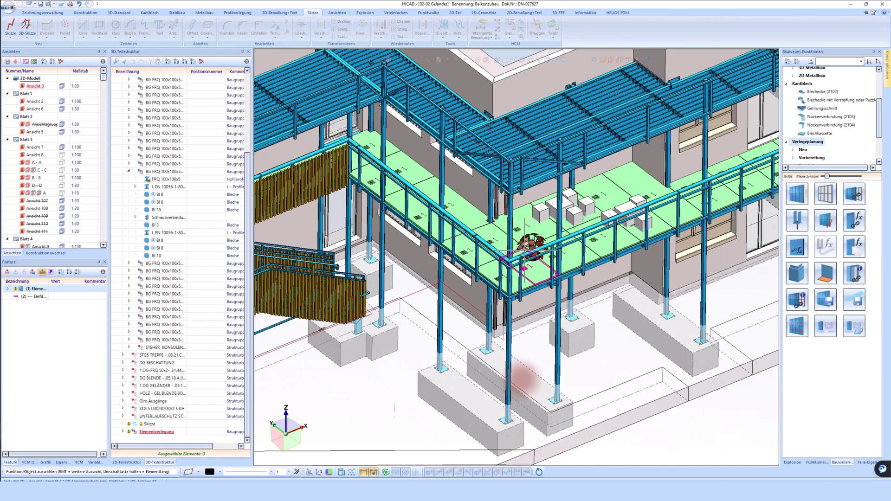
pyautogui.scroll(-1, 522, 377)
pyautogui.scroll(-1, 521, 380)
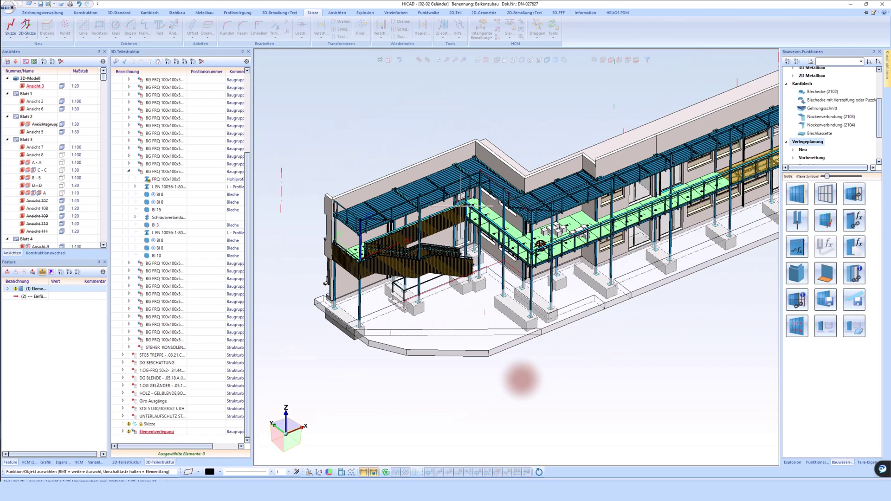
# - Show only the Elementverlegung grating panels, hiding the rest of the building
pyautogui.rightClick(155, 433)
pyautogui.click(197, 186)
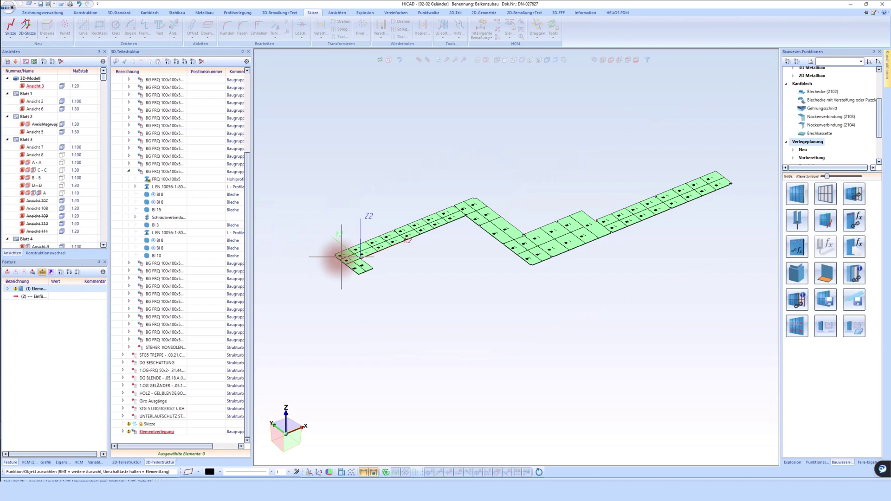
pyautogui.scroll(2, 342, 257)
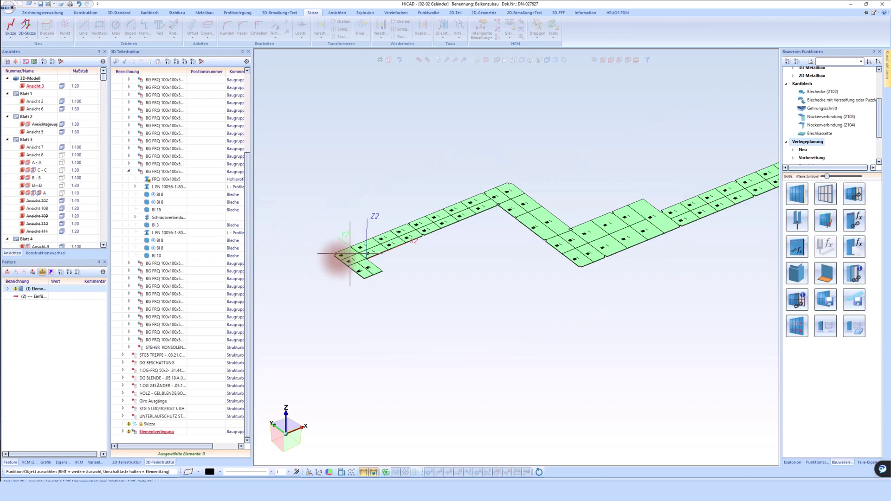
# - View the grating panels from the top and zoom to inspect their bearing-direction arrows
pyautogui.click(628, 61)
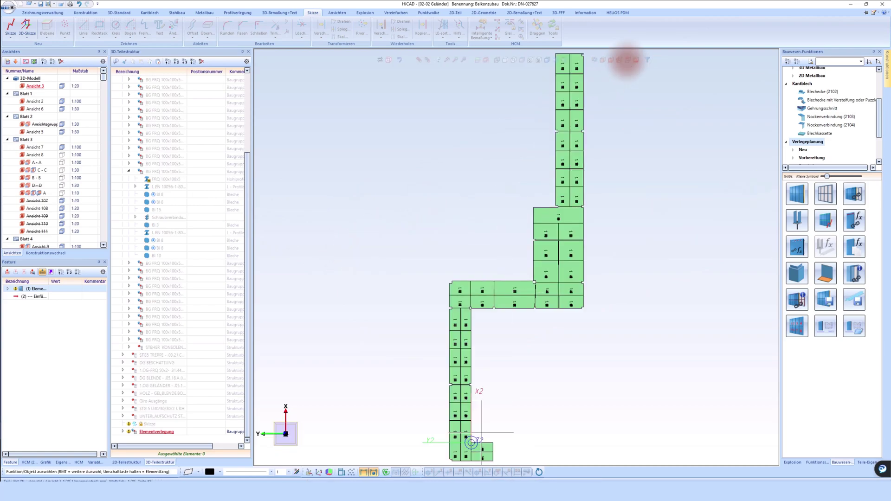
pyautogui.scroll(3, 496, 392)
pyautogui.scroll(3, 488, 395)
pyautogui.scroll(4, 488, 394)
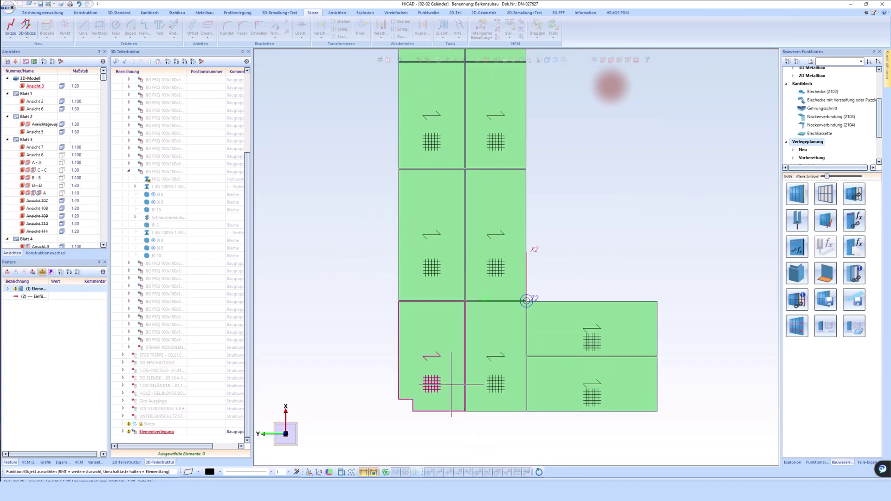
pyautogui.scroll(-2, 425, 372)
pyautogui.scroll(-2, 426, 373)
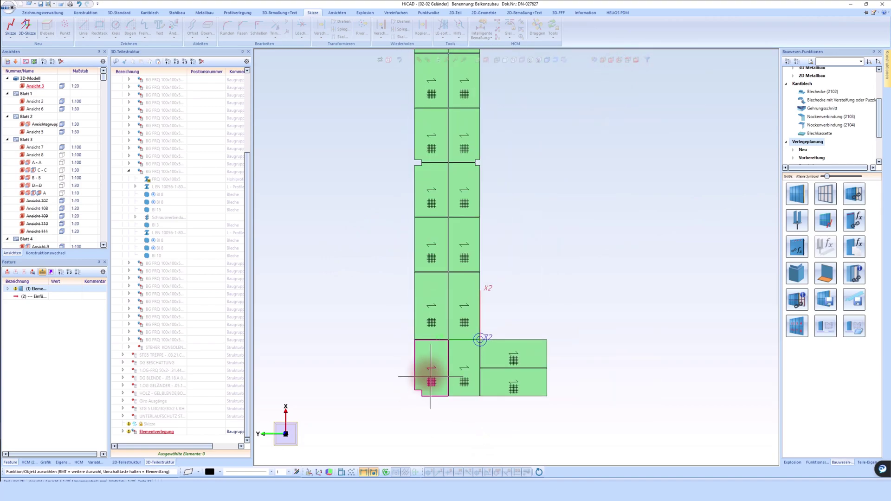
pyautogui.scroll(-1, 426, 209)
pyautogui.scroll(-2, 457, 249)
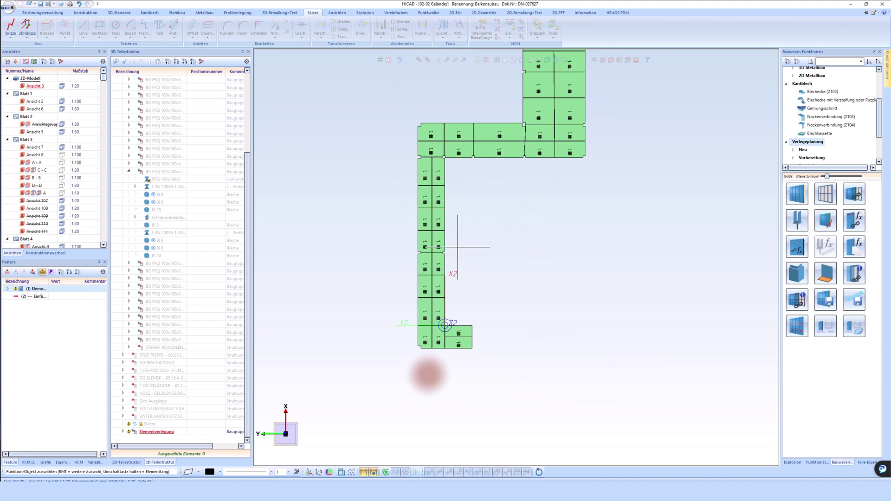
pyautogui.scroll(3, 558, 133)
pyautogui.scroll(2, 517, 134)
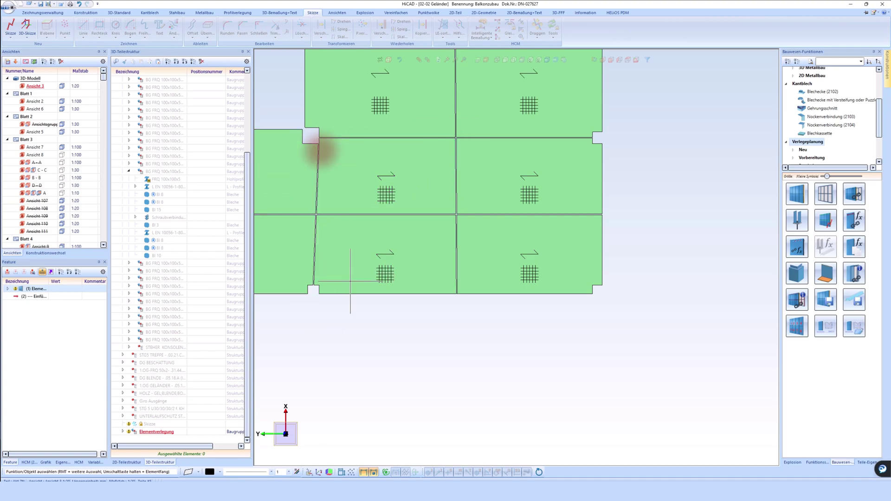
pyautogui.scroll(-2, 407, 249)
pyautogui.scroll(-1, 432, 260)
pyautogui.scroll(-1, 460, 267)
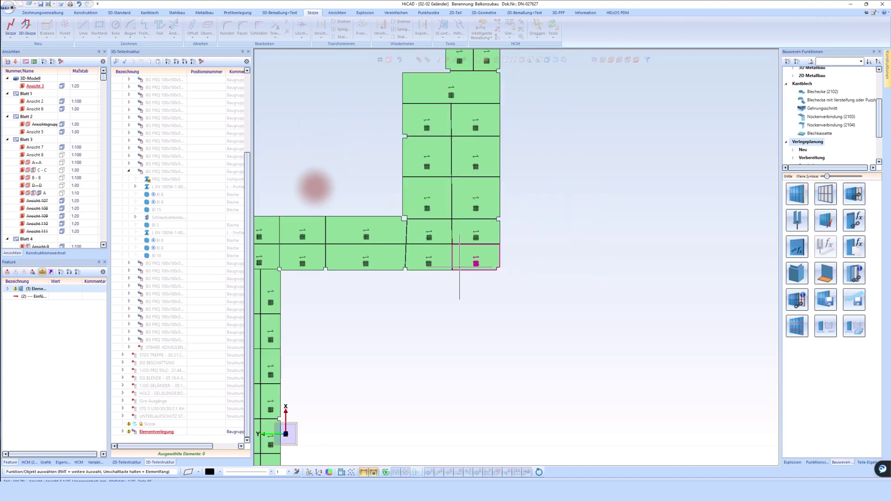
pyautogui.scroll(-1, 460, 267)
pyautogui.scroll(2, 294, 300)
pyautogui.scroll(1, 299, 302)
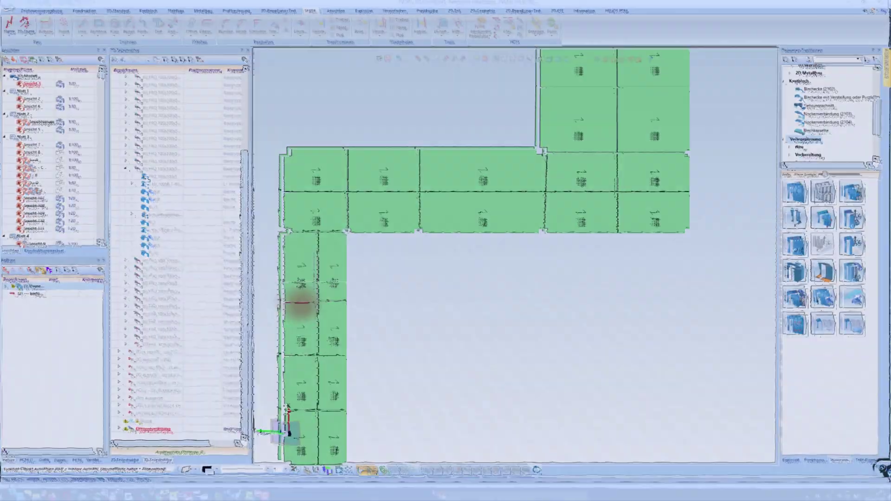